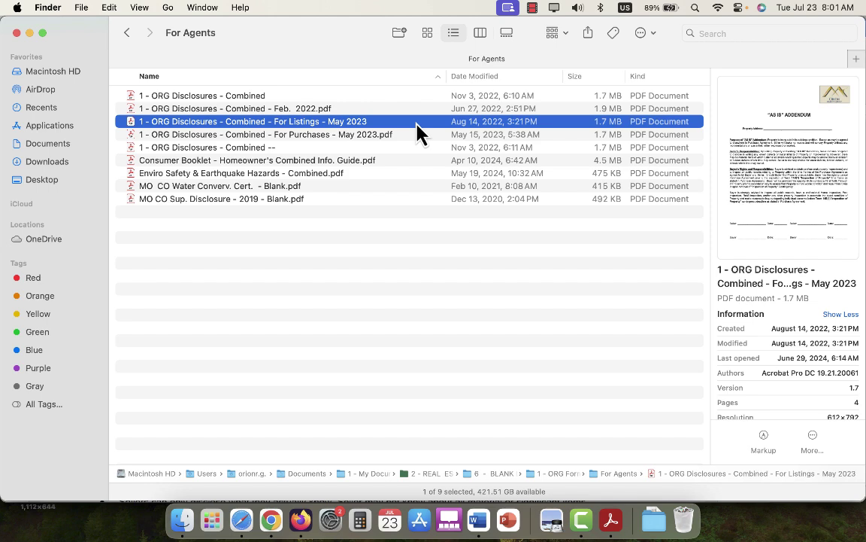
Open the combined ORG Disclosures PDF for listings, May 2023, and skim through its four pages.
double_click(414, 123)
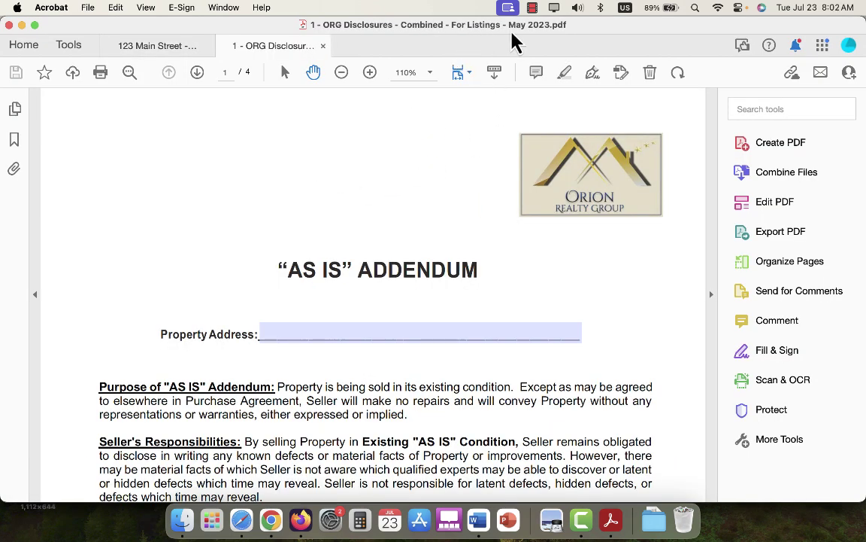
scroll(600, 314, "down", 15)
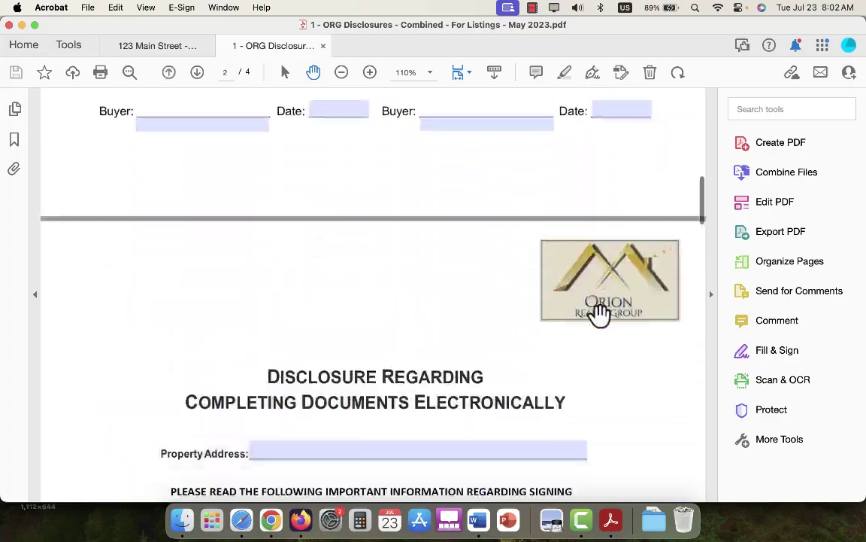
scroll(599, 314, "down", 20)
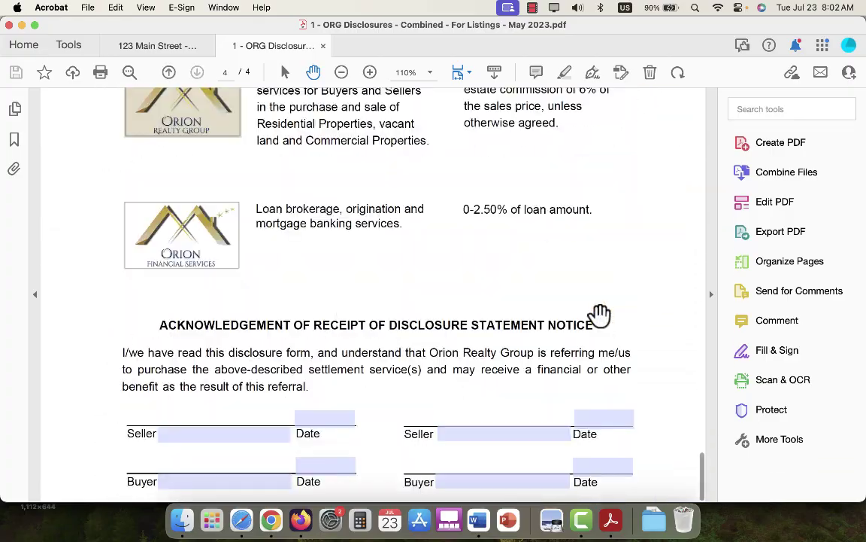
scroll(599, 314, "up", 20)
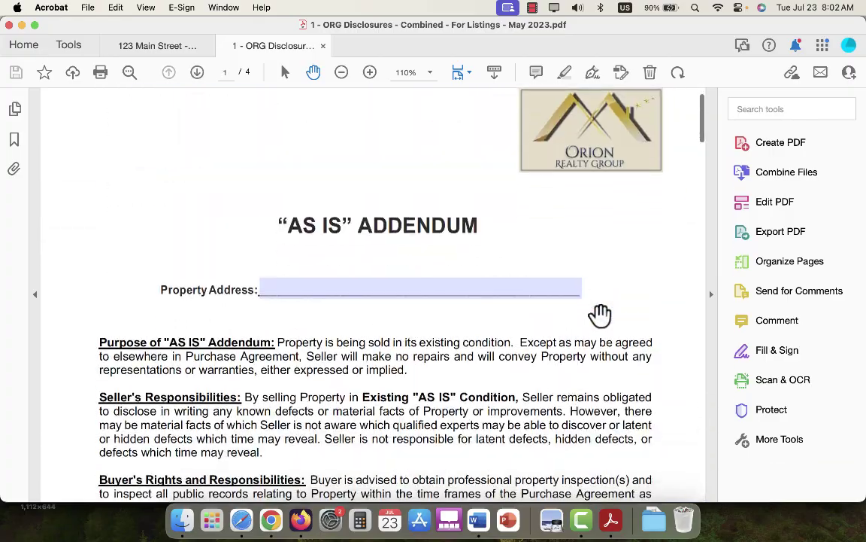
Fill in the property address on the "AS IS" Addendum.
left_click(446, 289)
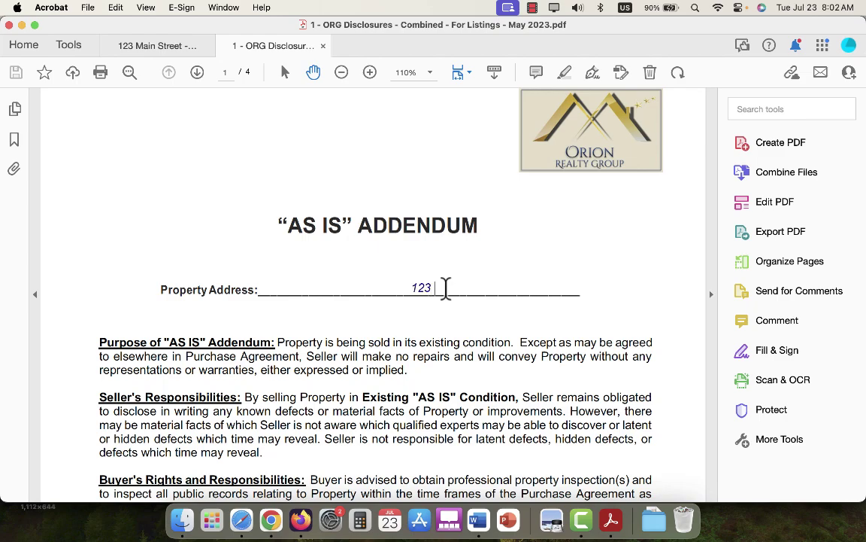
type("123 Ma")
type("in Street, Any Town, CA 93446")
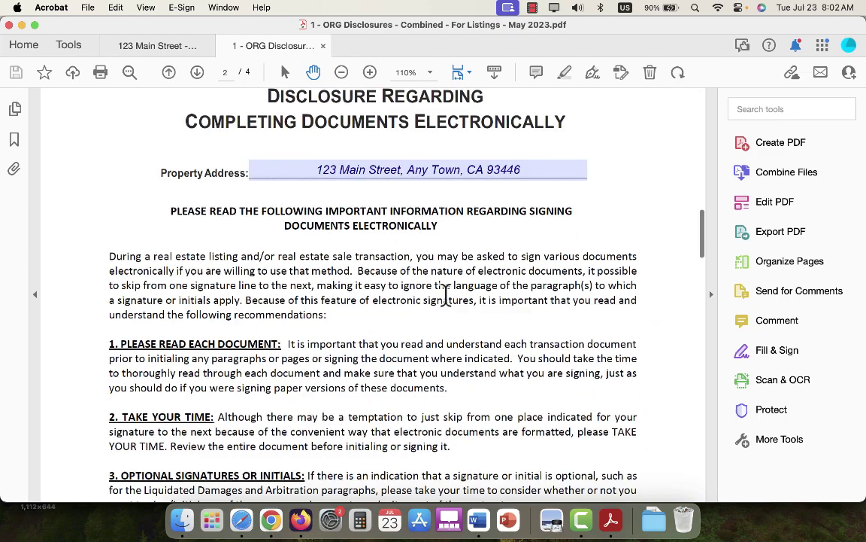
Enter the seller's name under the first Seller signature line of the "AS IS" Addendum and check the seller and address fields on the other pages.
scroll(446, 295, "up", 9)
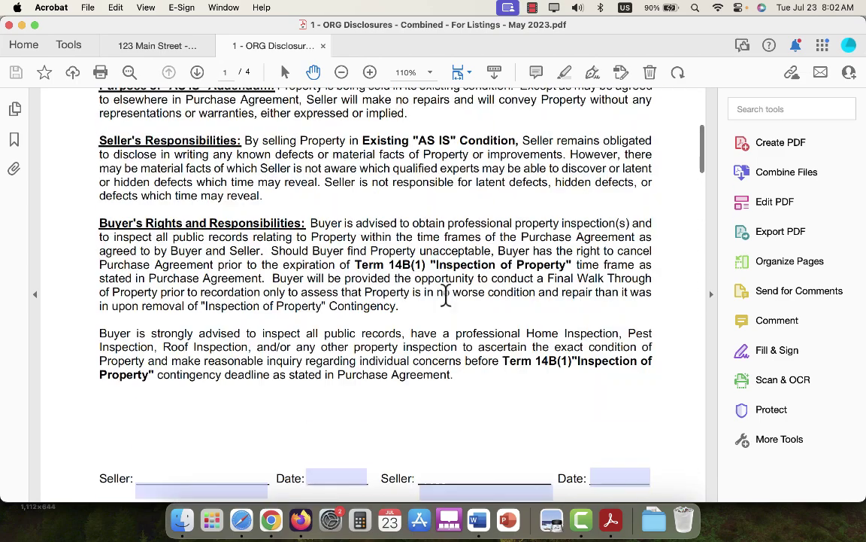
scroll(445, 296, "down", 2)
scroll(445, 295, "down", 2)
left_click(202, 321)
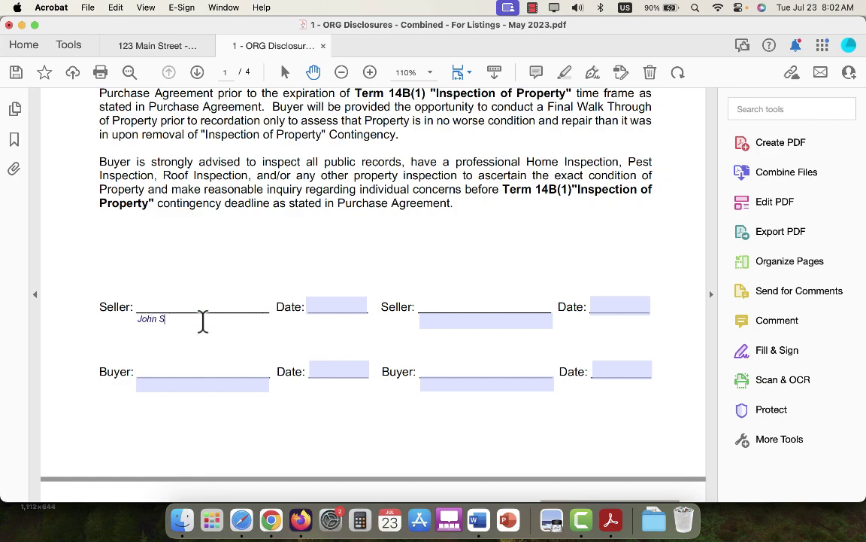
type("John Smith")
left_click(511, 357)
scroll(512, 357, "down", 20)
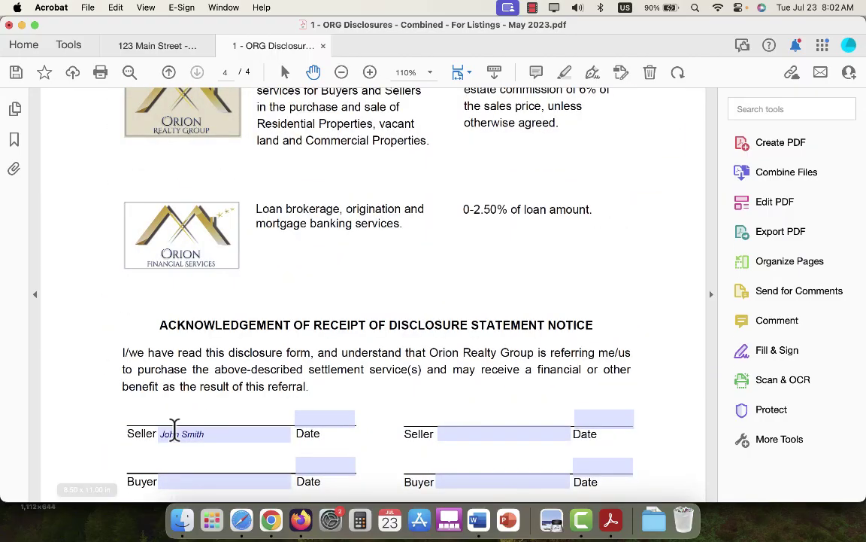
scroll(512, 435, "up", 10)
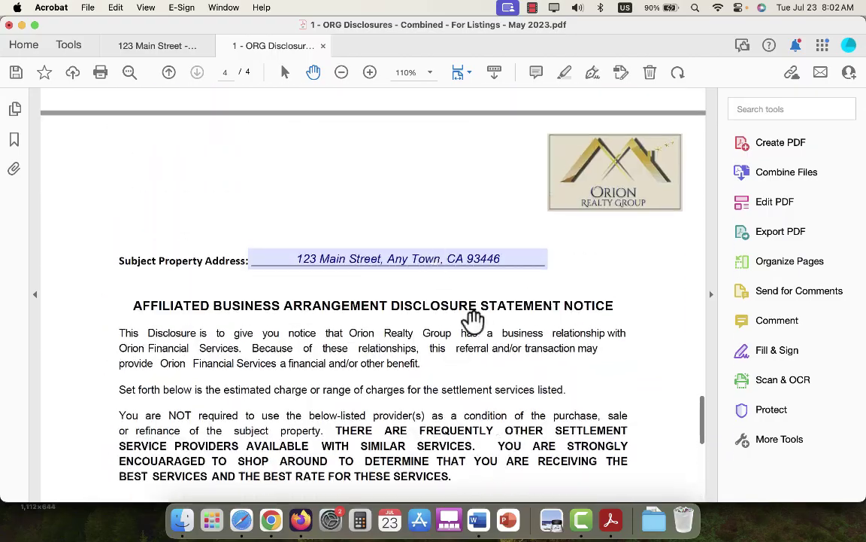
scroll(475, 319, "up", 20)
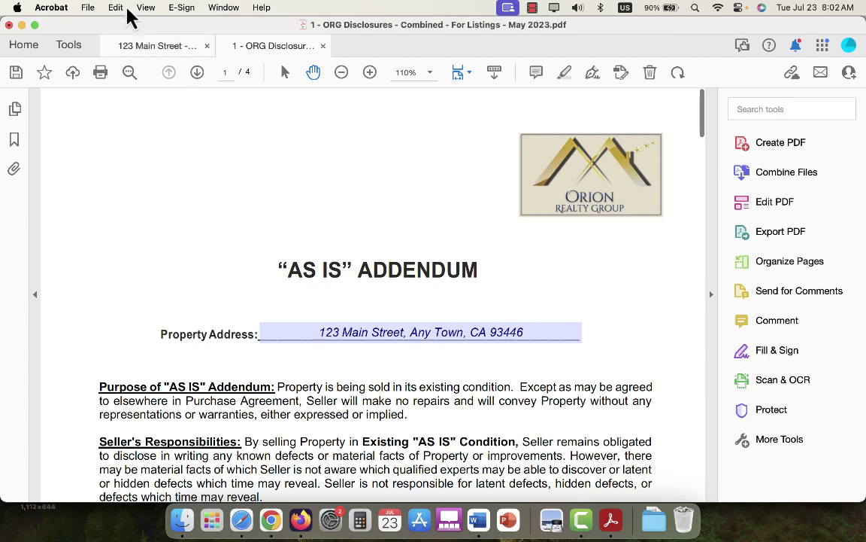
Save the filled-in disclosures as "1 - ORG Disclosures - .pdf" in the client's property folder within Downloads, and look over the saved pages.
left_click(90, 9)
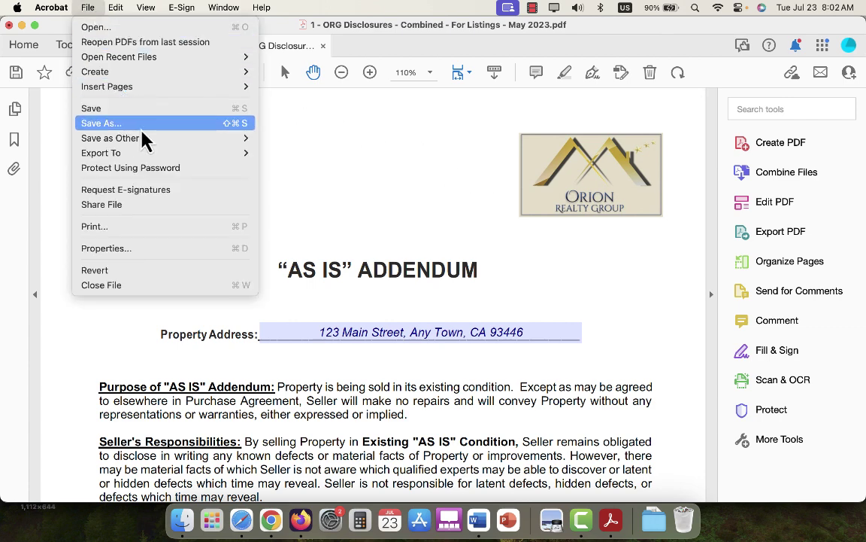
left_click(171, 128)
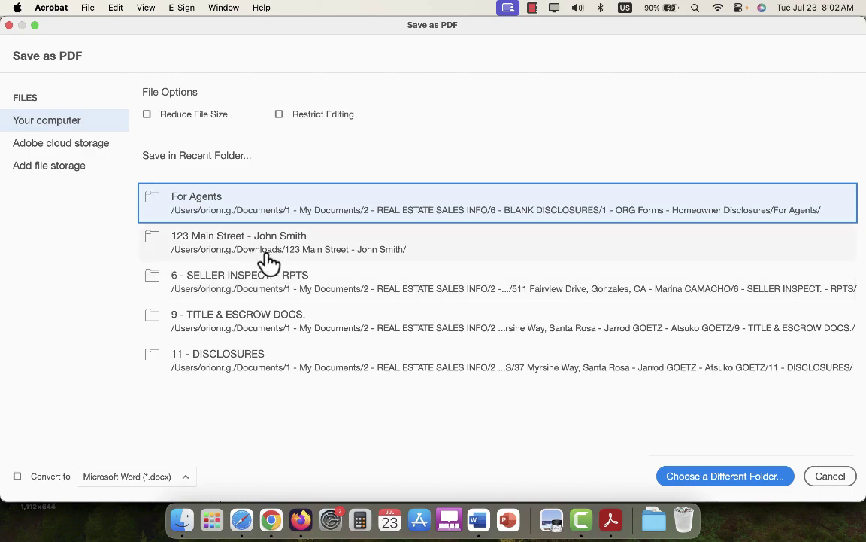
left_click(239, 239)
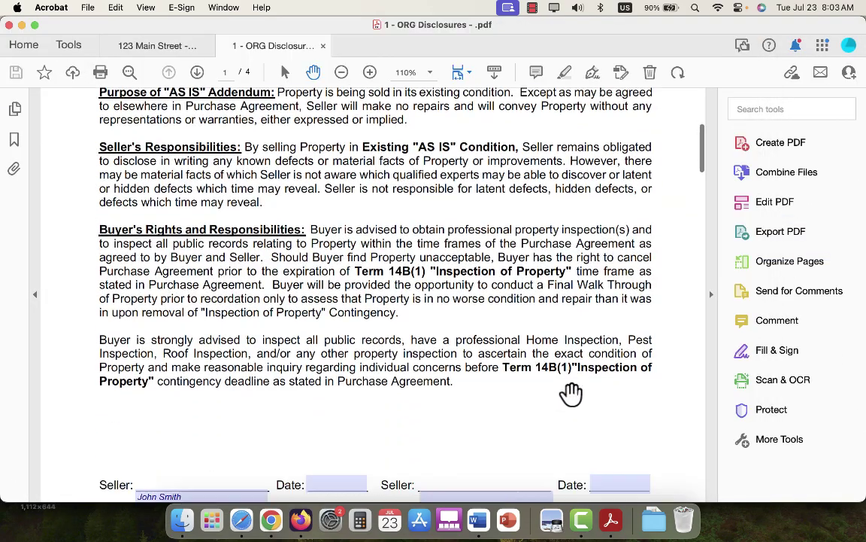
scroll(329, 412, "down", 2)
scroll(329, 412, "down", 10)
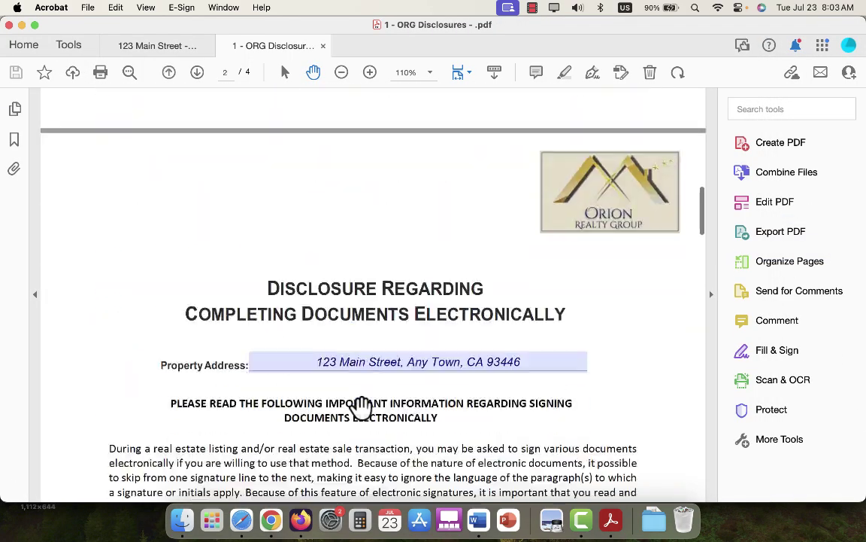
Consult the July 2024 Disclosure Checklist in Word, and open "Consumer Booklet - Homeowner's Combined Info. Guide.pdf" from the For Agents folder in Finder.
left_click(478, 520)
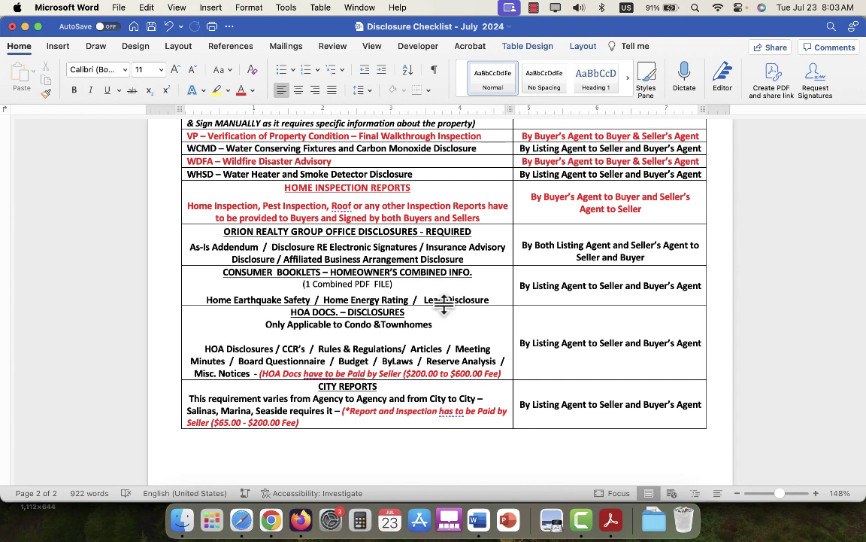
left_click(182, 519)
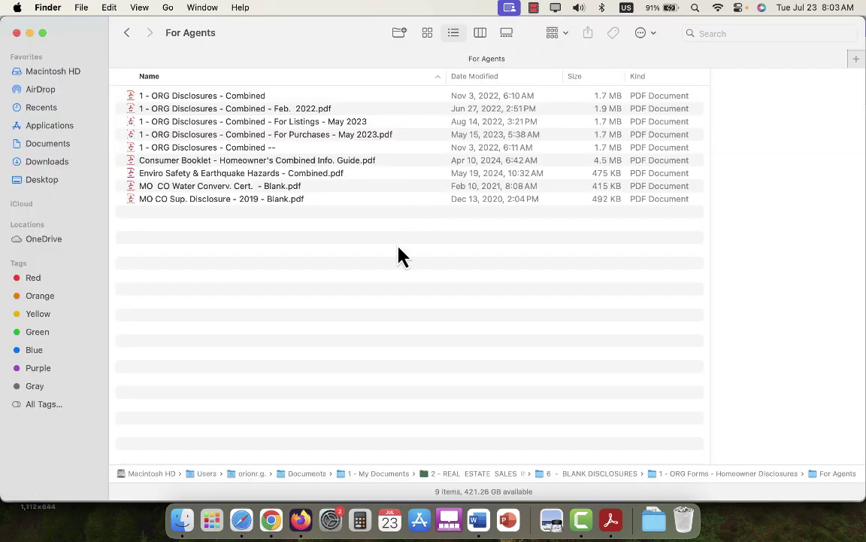
left_click(228, 161)
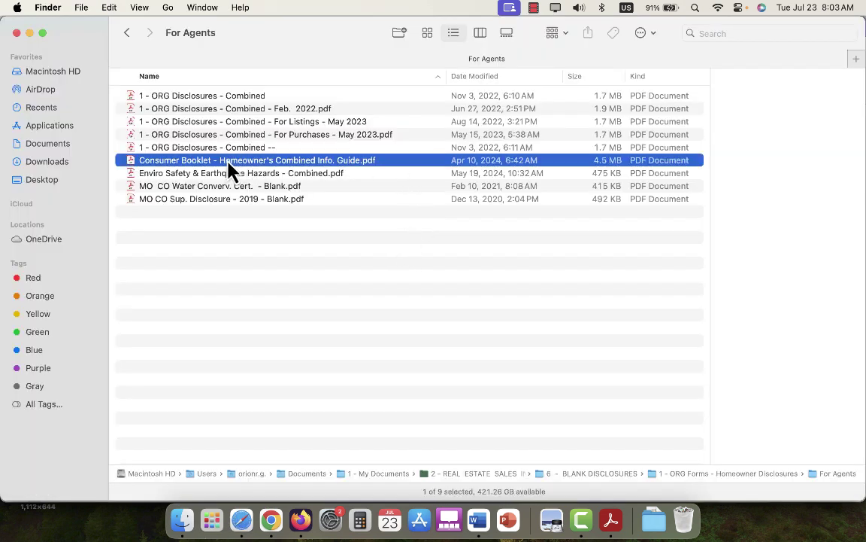
double_click(428, 160)
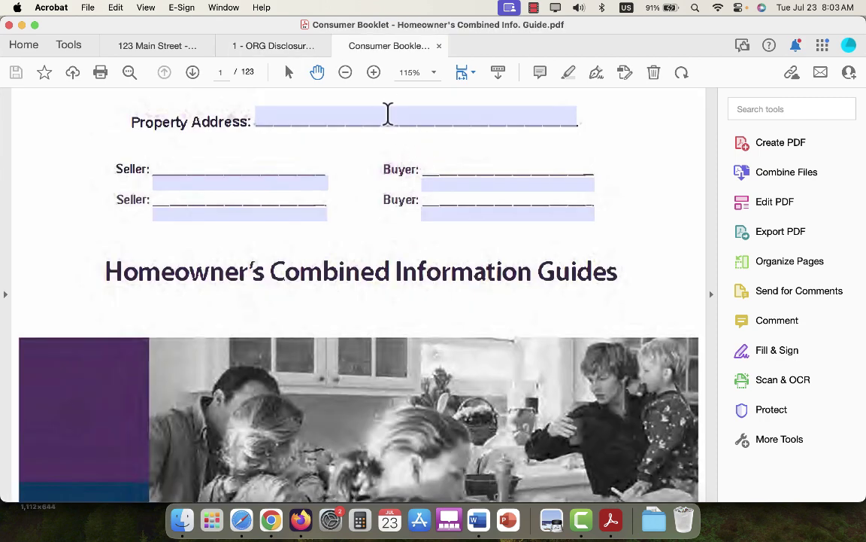
Examine the Property Address and Seller fields on the consumer booklet's cover and skim the opening pages of its earthquake safety guide.
left_click(406, 118)
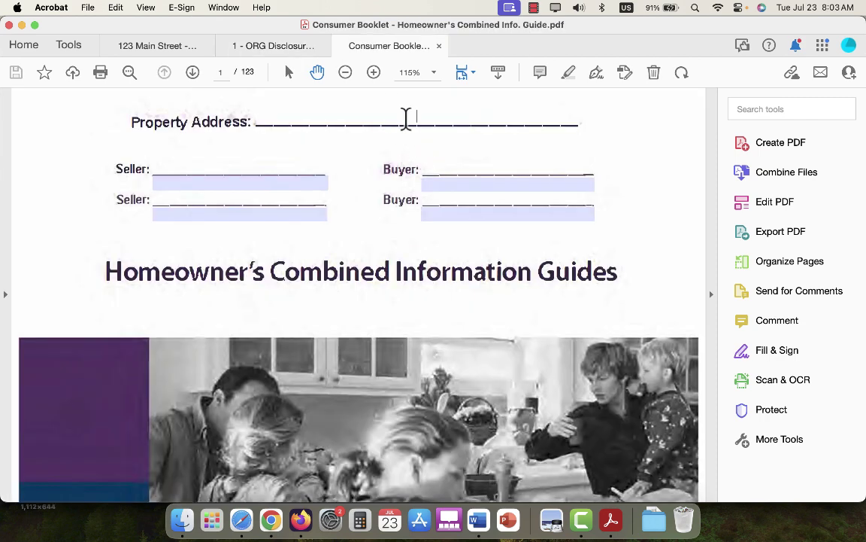
left_click(222, 183)
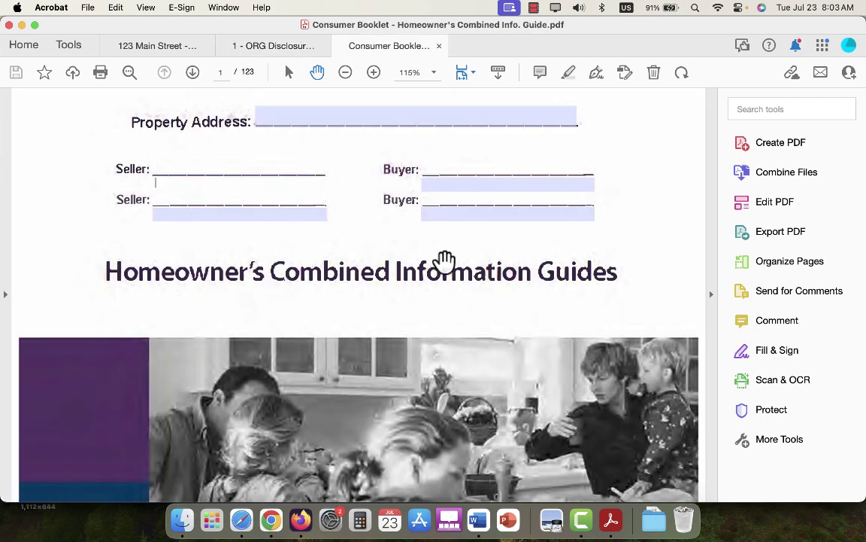
scroll(445, 259, "down", 20)
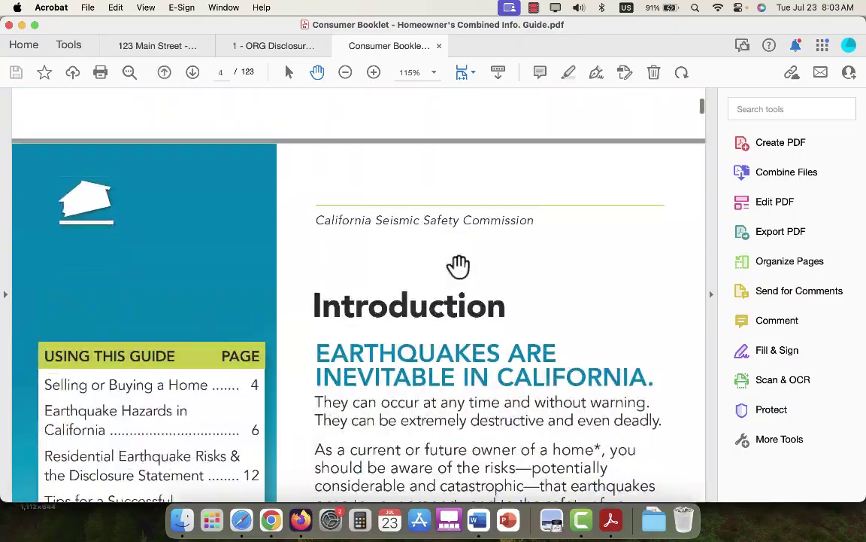
scroll(459, 265, "up", 1)
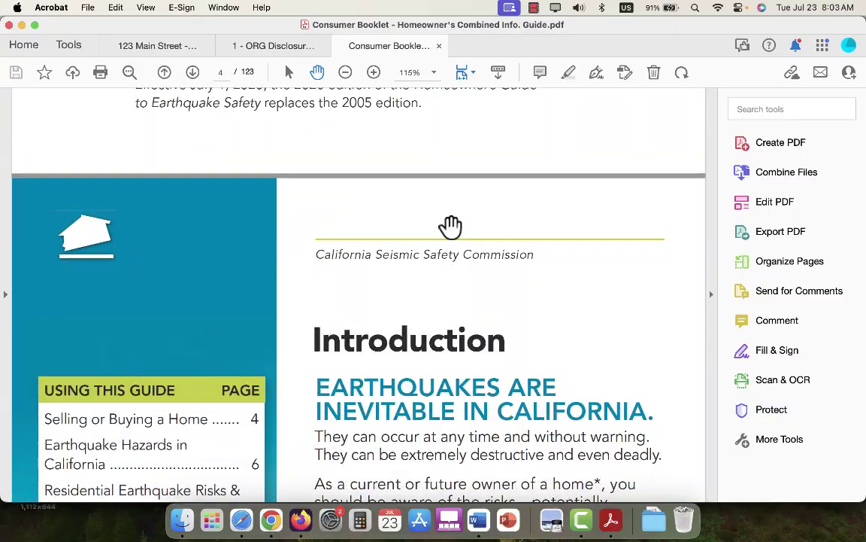
scroll(449, 227, "down", 15)
scroll(449, 226, "up", 20)
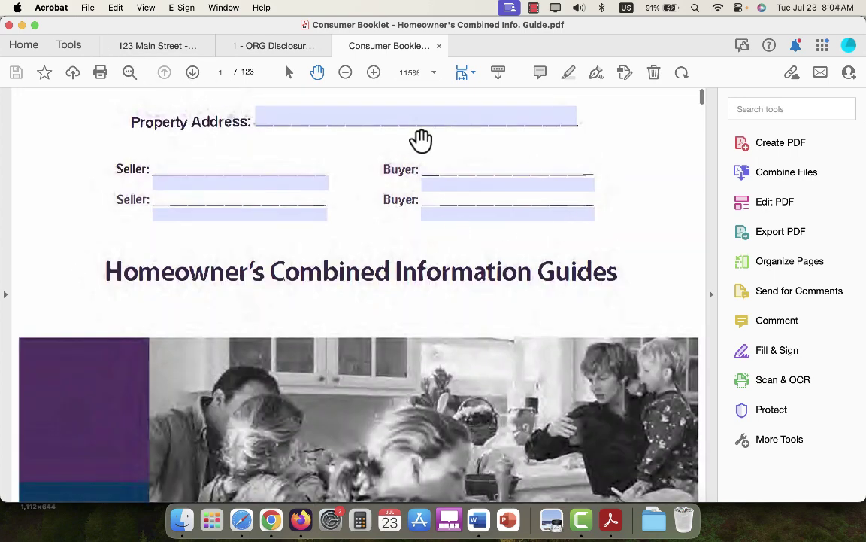
left_click(364, 118)
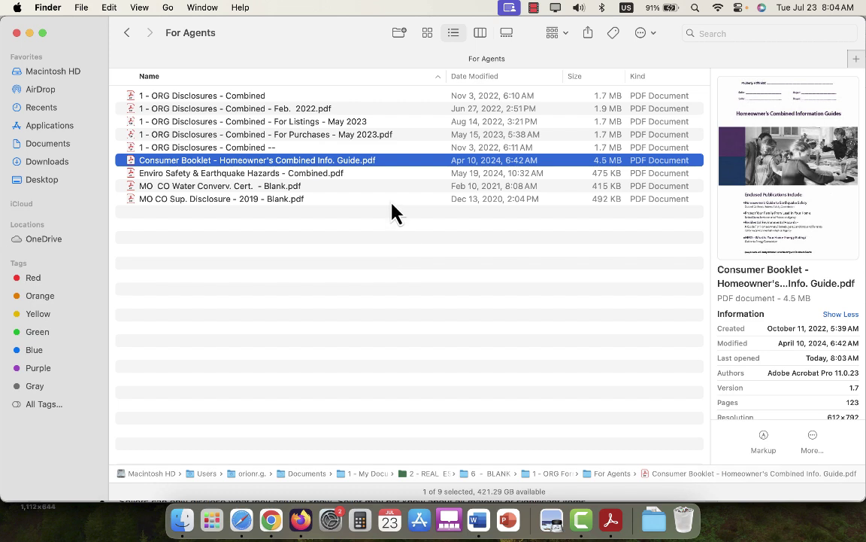
Open "Enviro Safety & Earthquake Hazards - Combined.pdf" from the For Agents folder and review the questions of the Residential Earthquake Hazards Report.
left_click(375, 175)
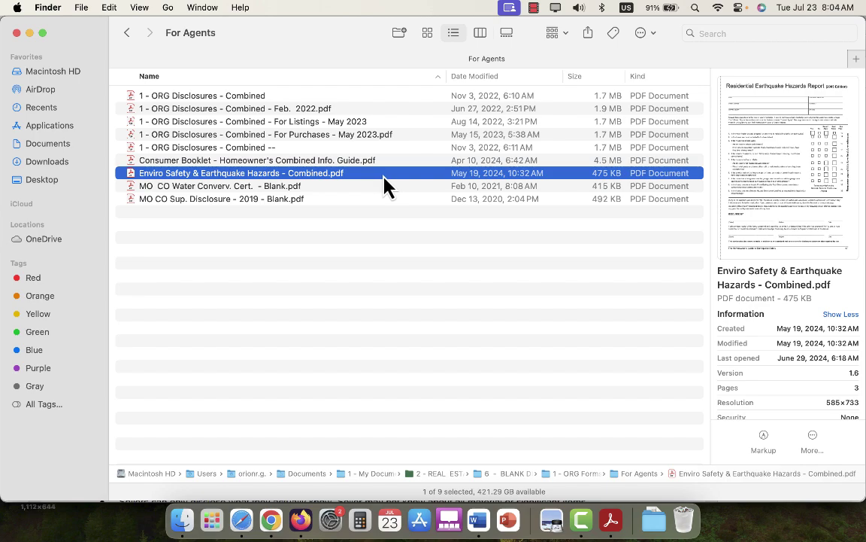
double_click(383, 184)
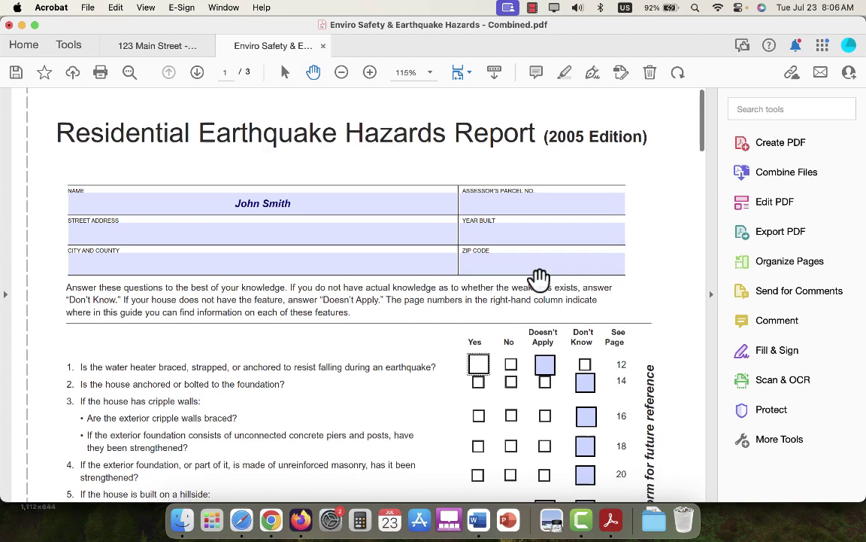
scroll(538, 278, "down", 5)
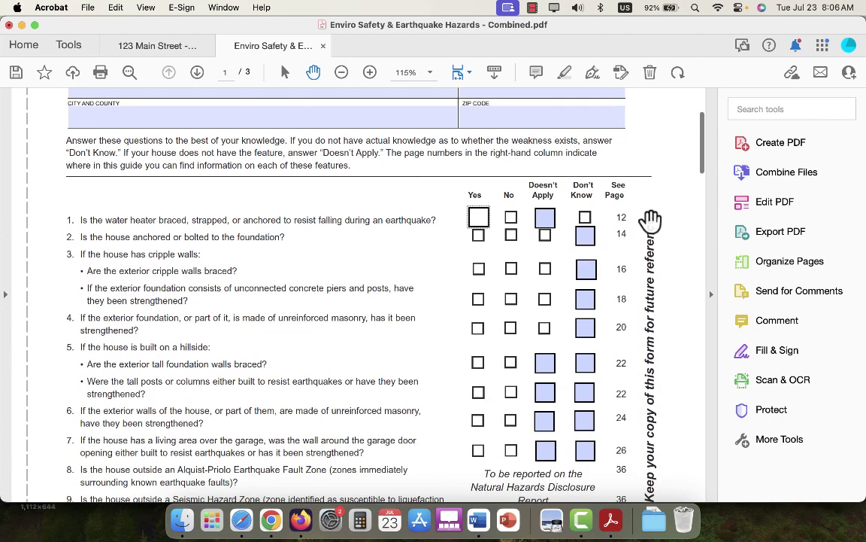
scroll(638, 251, "down", 3)
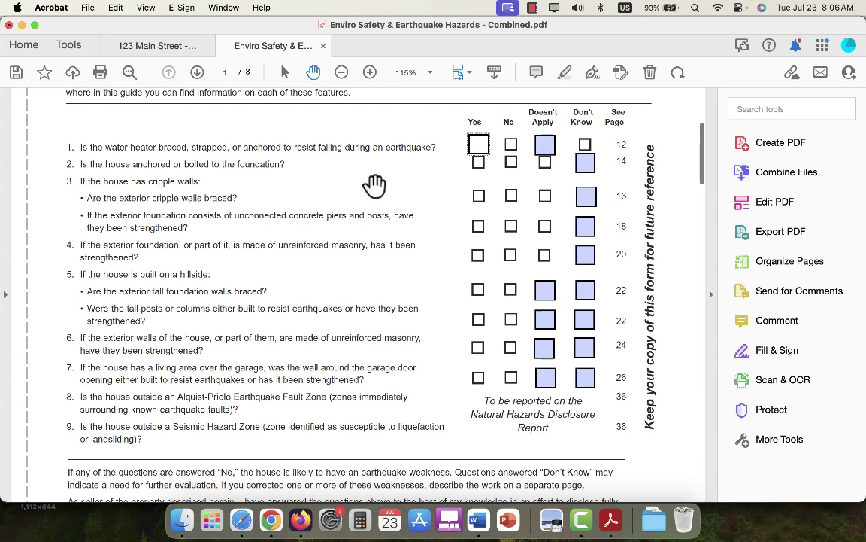
scroll(373, 184, "up", 1)
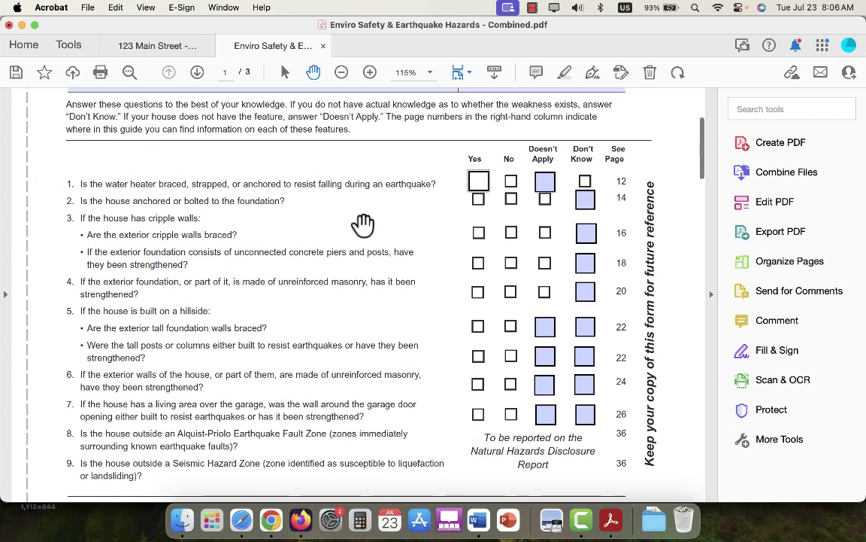
scroll(325, 201, "up", 1)
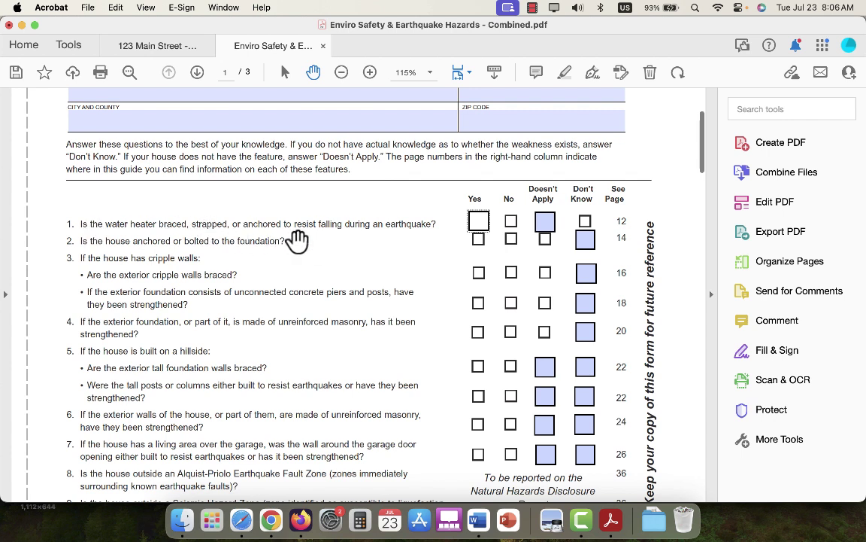
Answer "Yes" to question 1 about the braced water heater and "Don't Know" to question 2 about the house being anchored to the foundation.
left_click(478, 227)
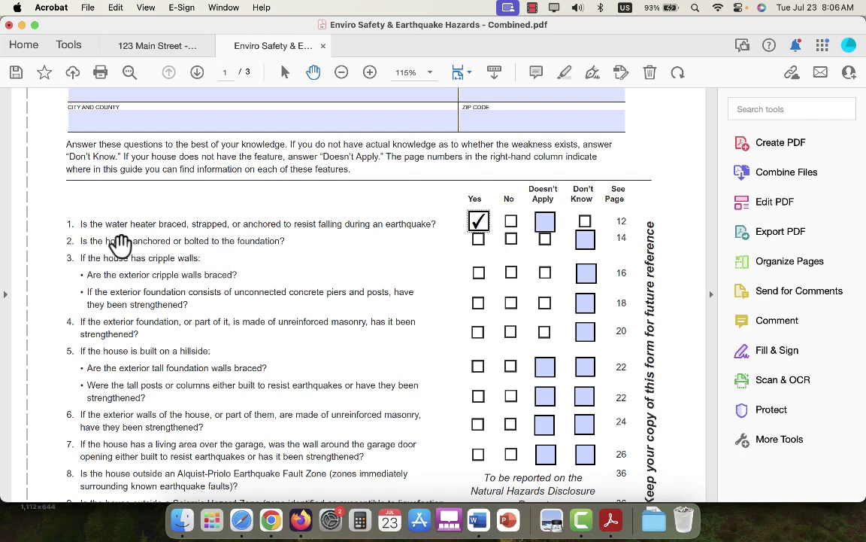
left_click(585, 241)
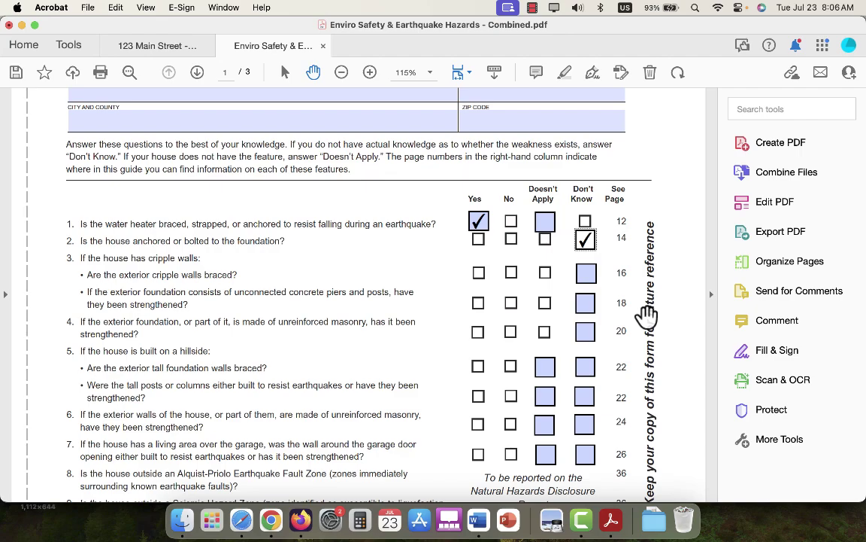
scroll(648, 309, "up", 1)
scroll(647, 298, "up", 2)
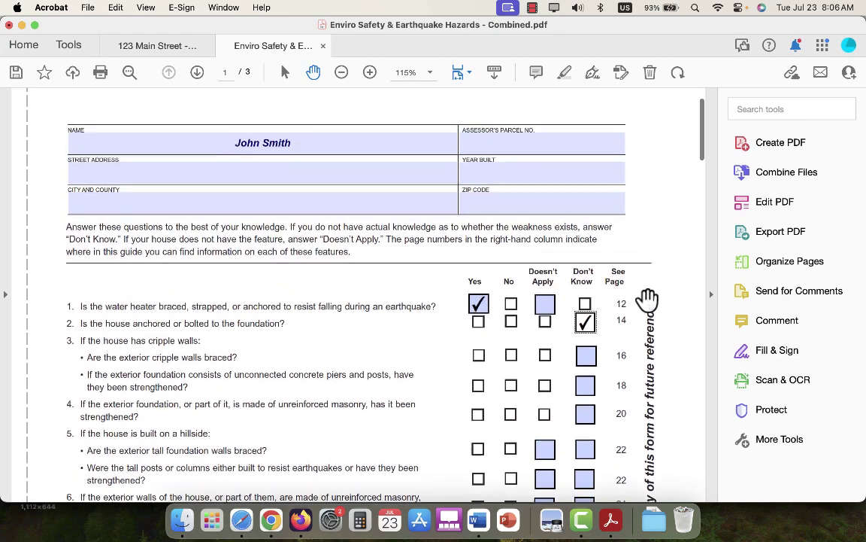
scroll(648, 298, "down", 3)
scroll(648, 299, "down", 1)
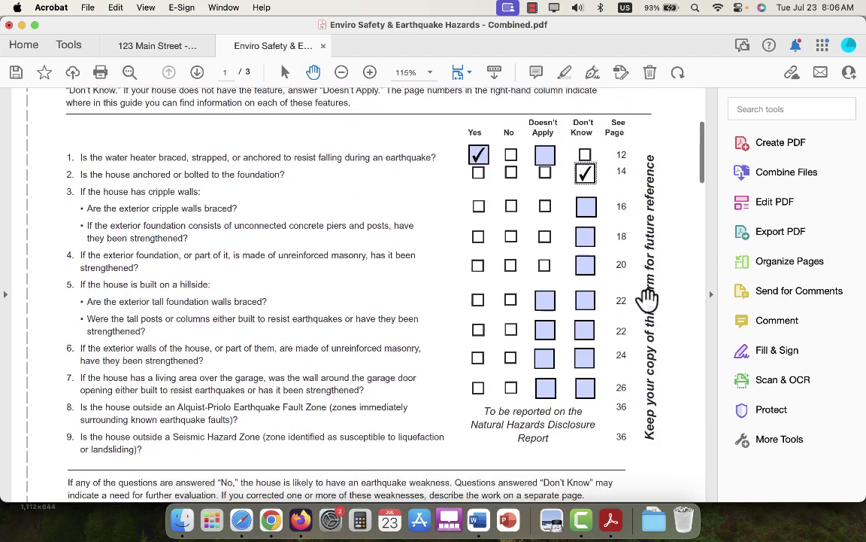
Read through the remaining questions 3 to 9 of the Residential Earthquake Hazards Report and their answer columns.
scroll(634, 286, "up", 2)
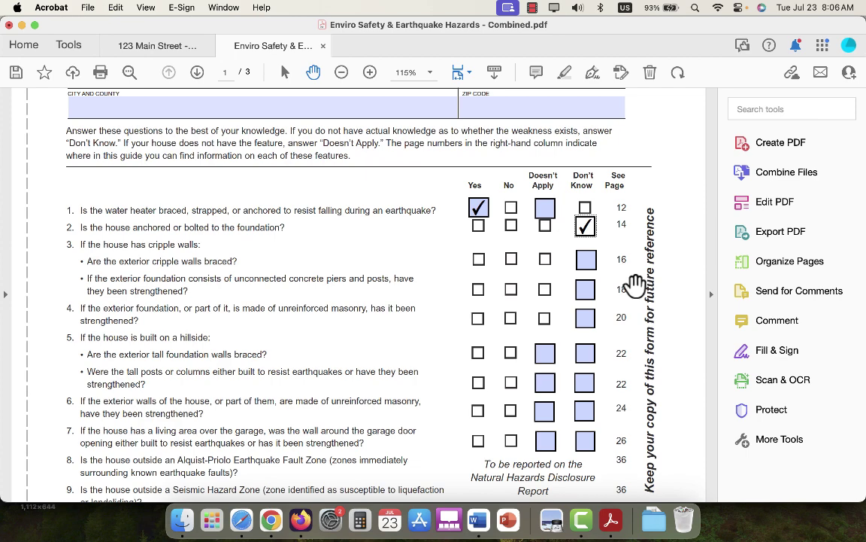
scroll(634, 286, "down", 2)
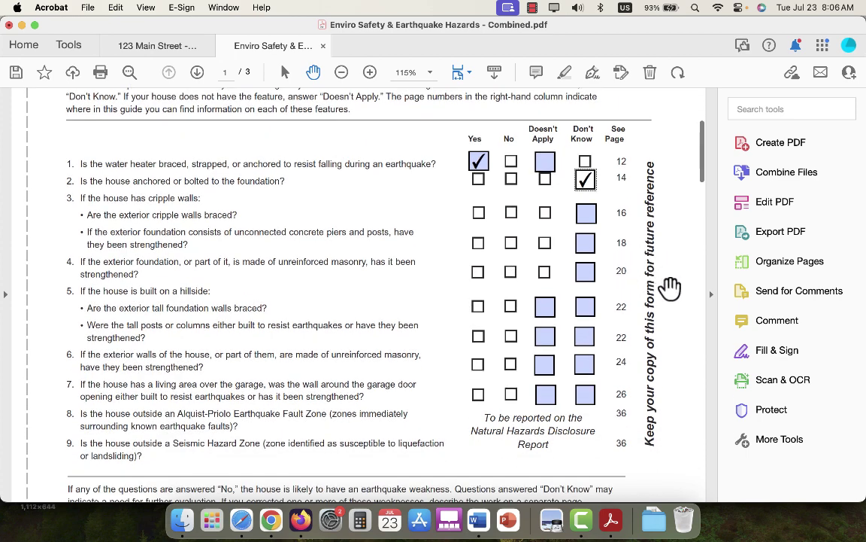
scroll(670, 285, "up", 1)
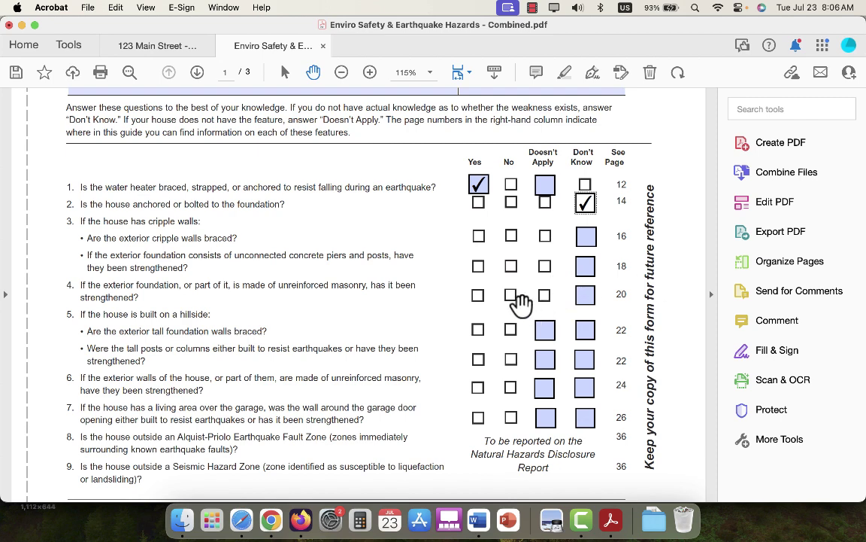
scroll(474, 284, "down", 1)
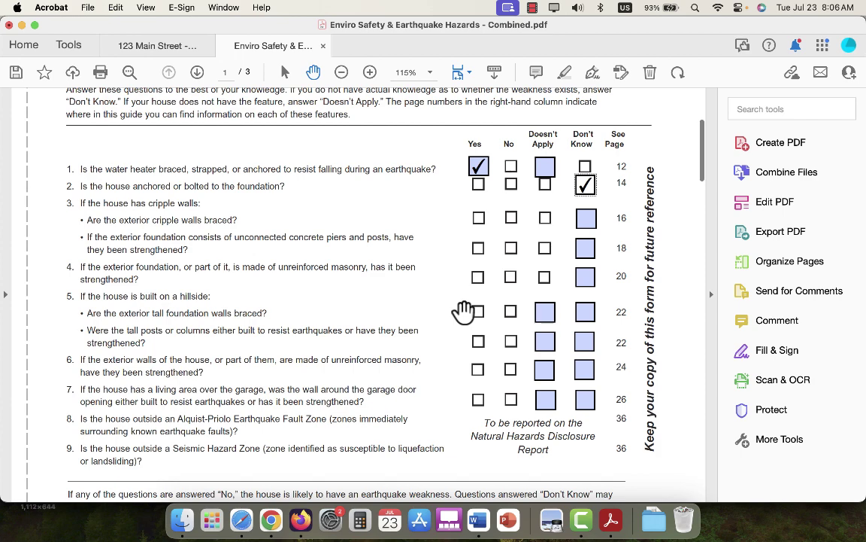
scroll(463, 310, "up", 2)
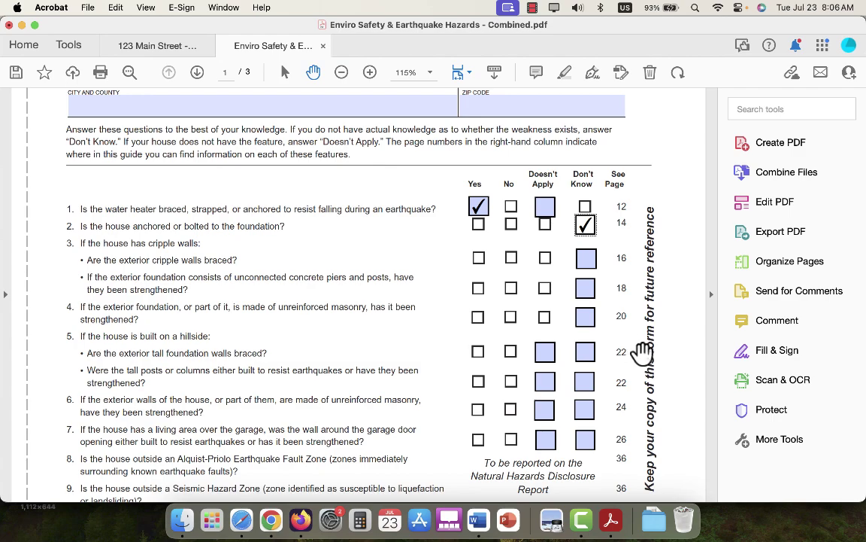
scroll(634, 340, "down", 1)
scroll(634, 340, "down", 2)
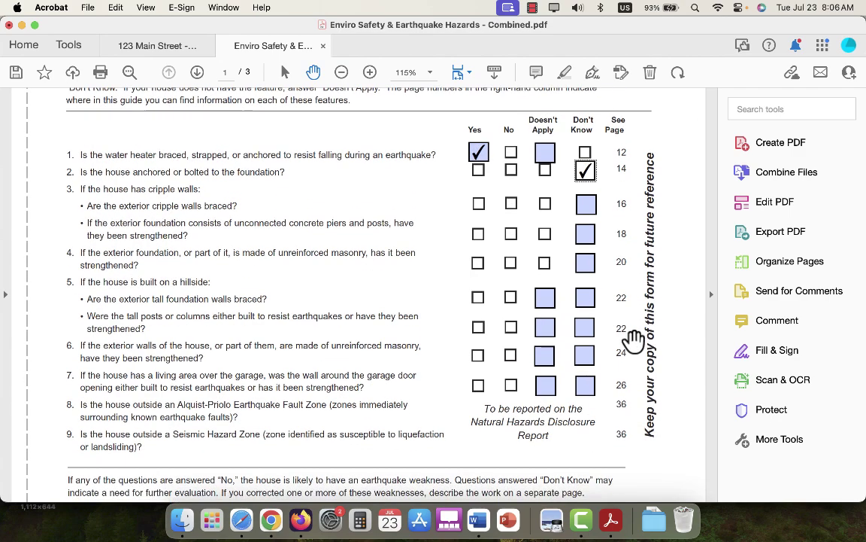
scroll(634, 340, "up", 2)
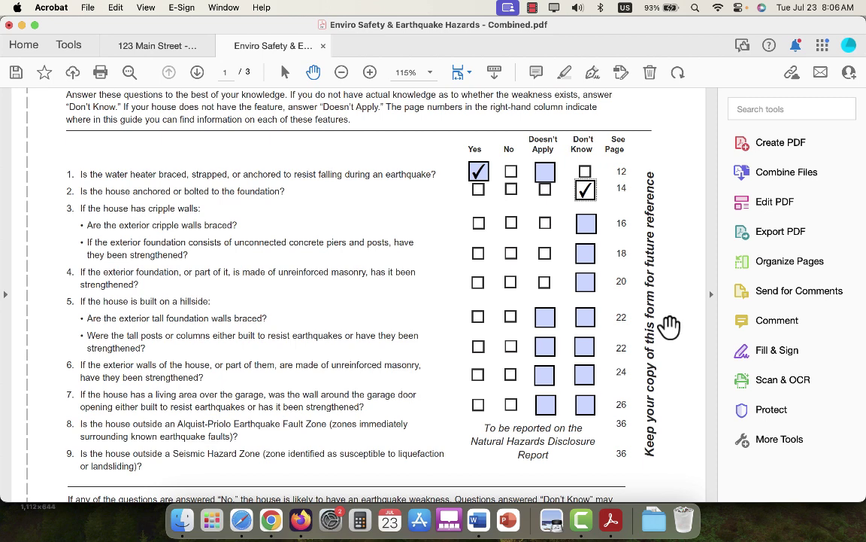
scroll(668, 322, "down", 1)
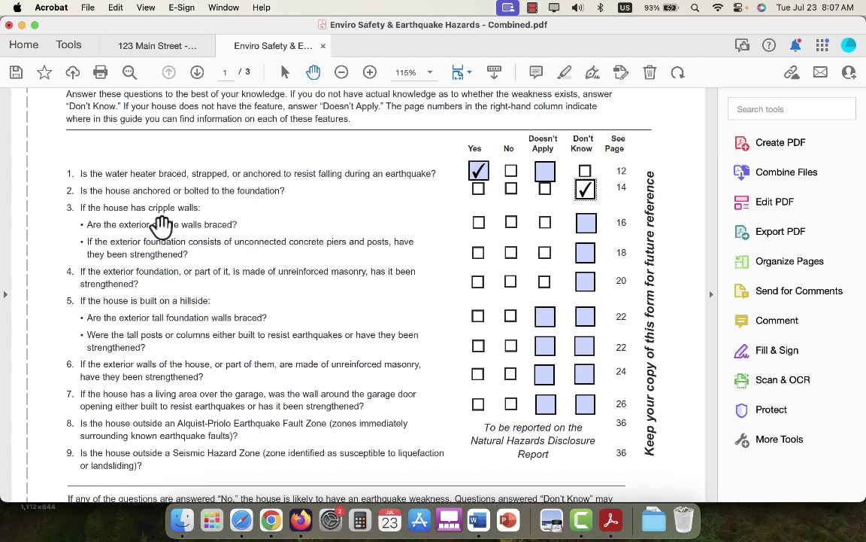
Answer "Don't Know" to both cripple wall items of question 3 and to question 4 about an unreinforced masonry foundation.
left_click(585, 224)
scroll(632, 297, "down", 2)
scroll(632, 301, "down", 1)
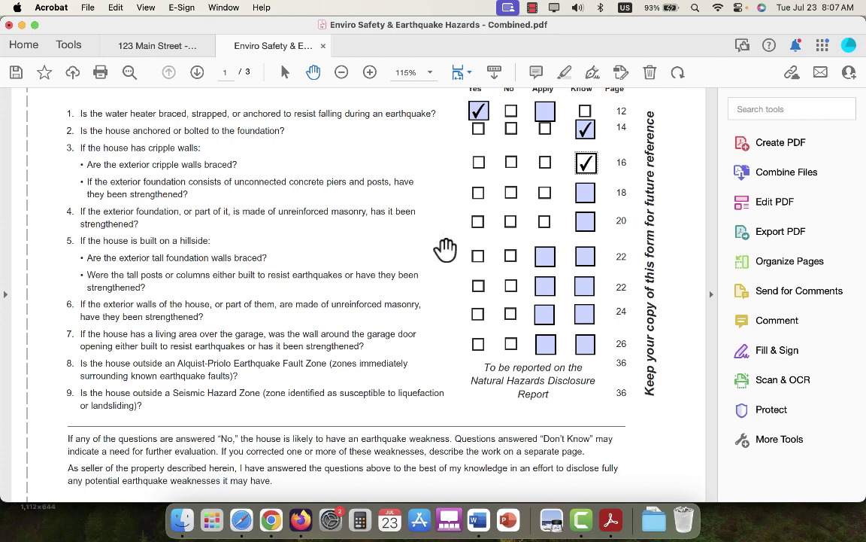
left_click(586, 193)
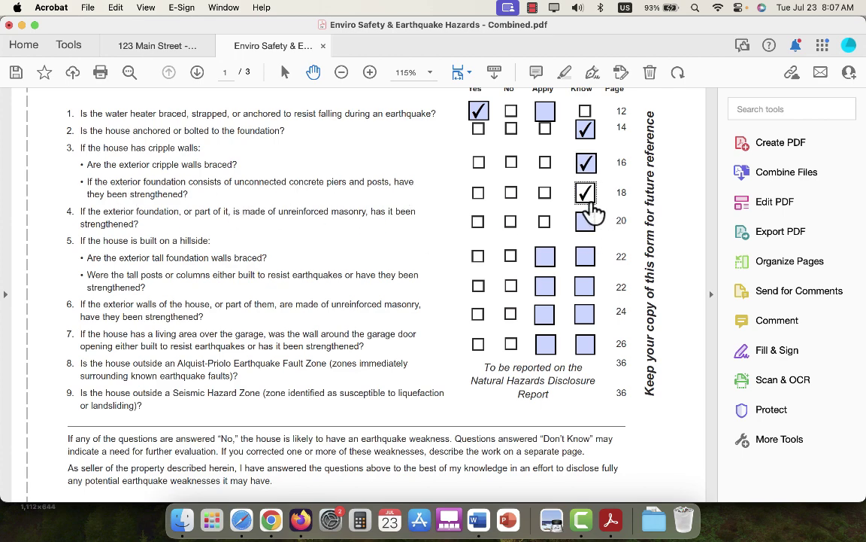
scroll(594, 218, "down", 3)
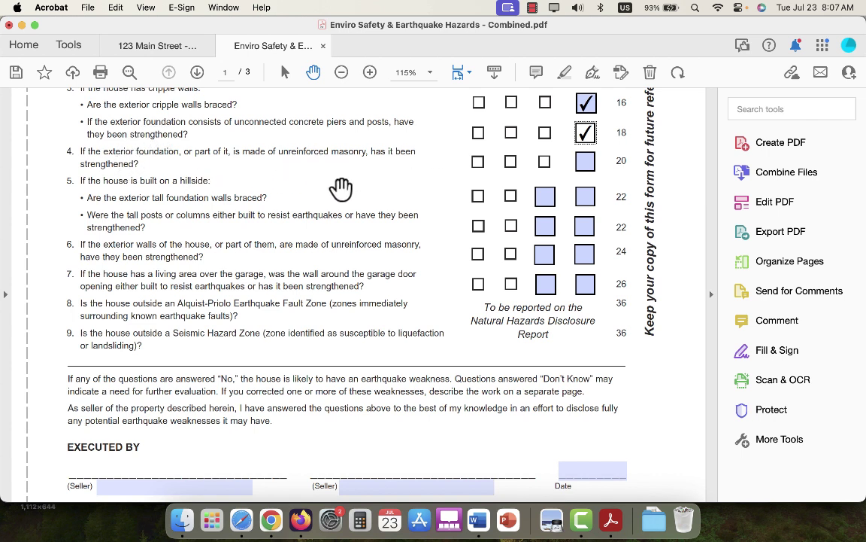
left_click(586, 176)
Answer "Doesn't Apply" to both items of question 5 about a house built on a hillside.
scroll(526, 248, "down", 1)
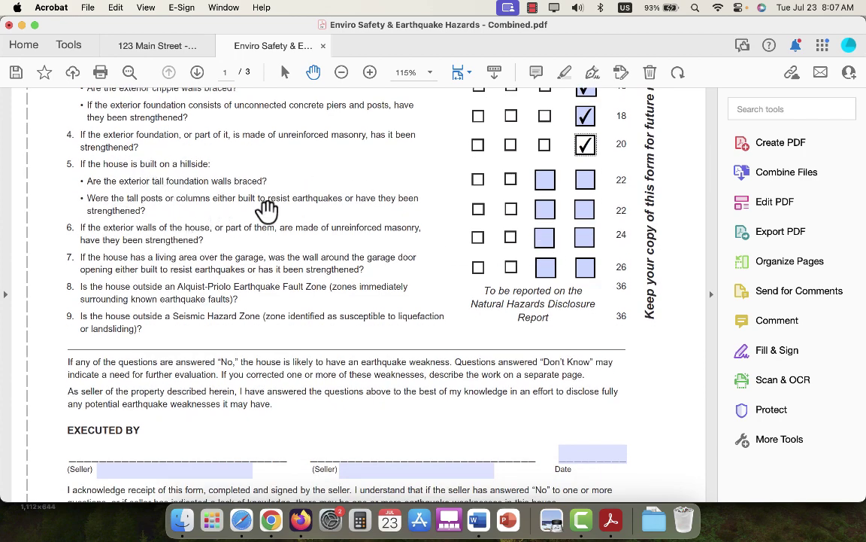
scroll(267, 209, "down", 2)
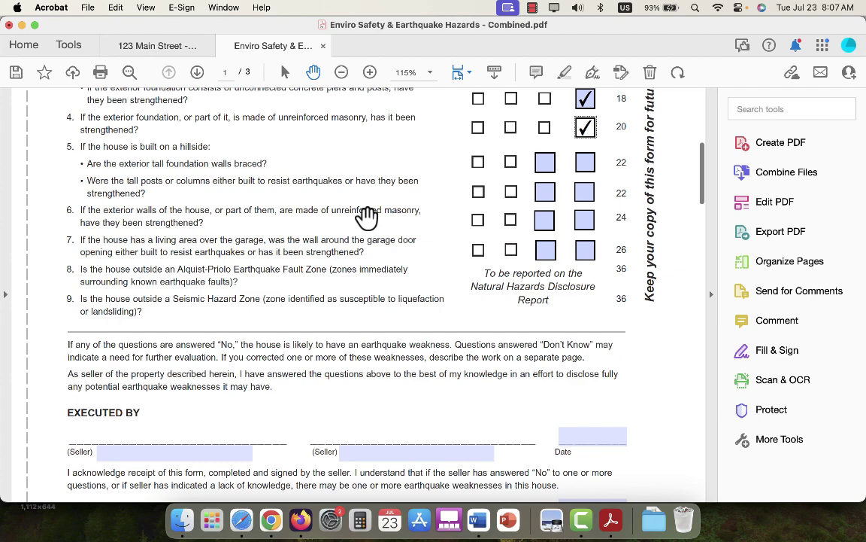
scroll(323, 285, "up", 2)
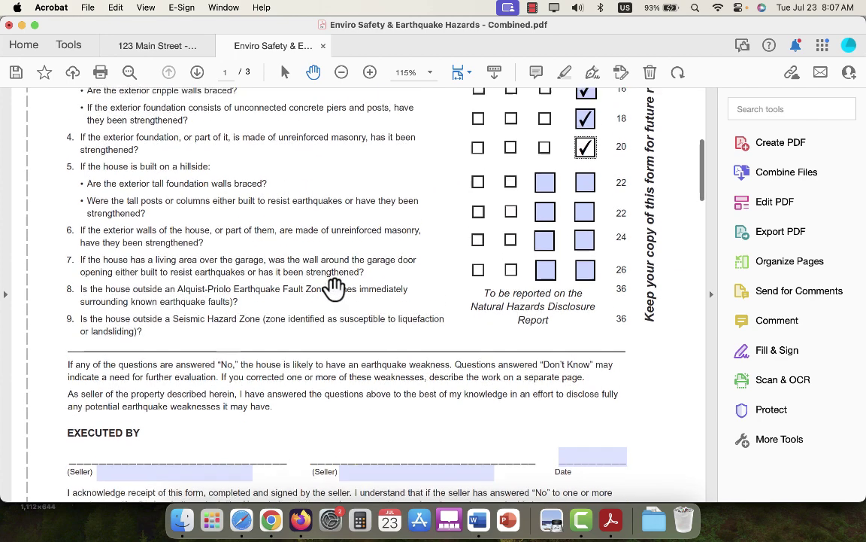
scroll(333, 287, "up", 1)
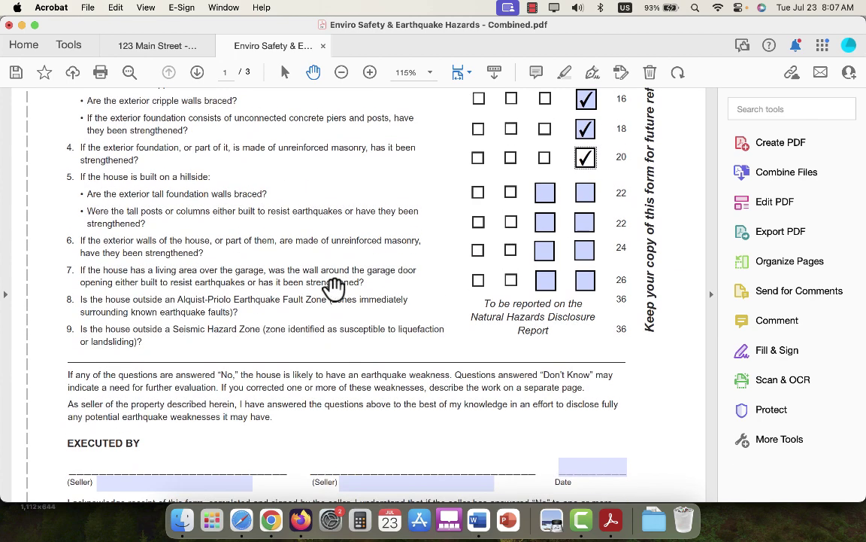
scroll(630, 236, "up", 10)
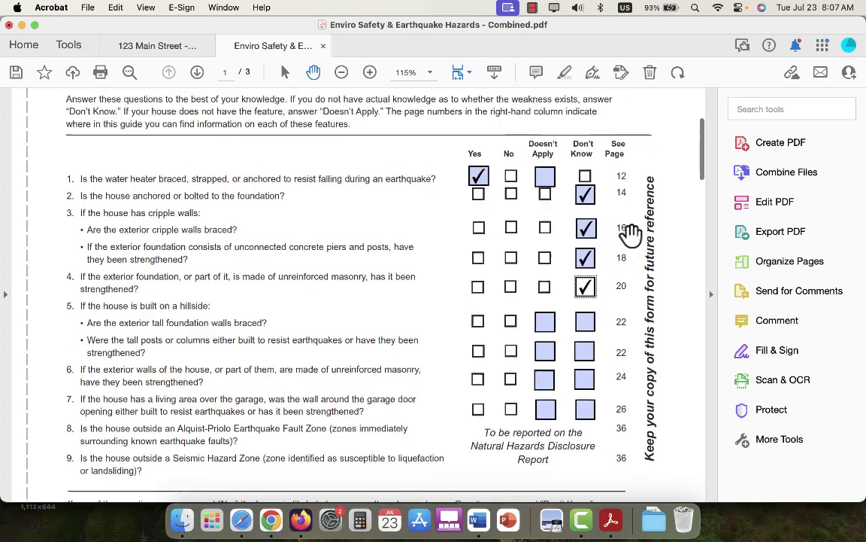
scroll(631, 234, "up", 3)
scroll(629, 230, "down", 8)
scroll(632, 235, "up", 12)
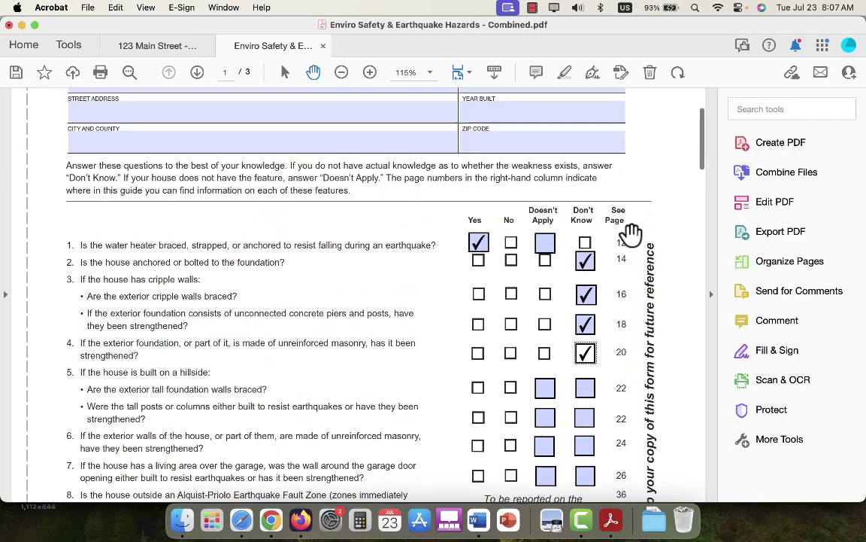
scroll(630, 233, "down", 10)
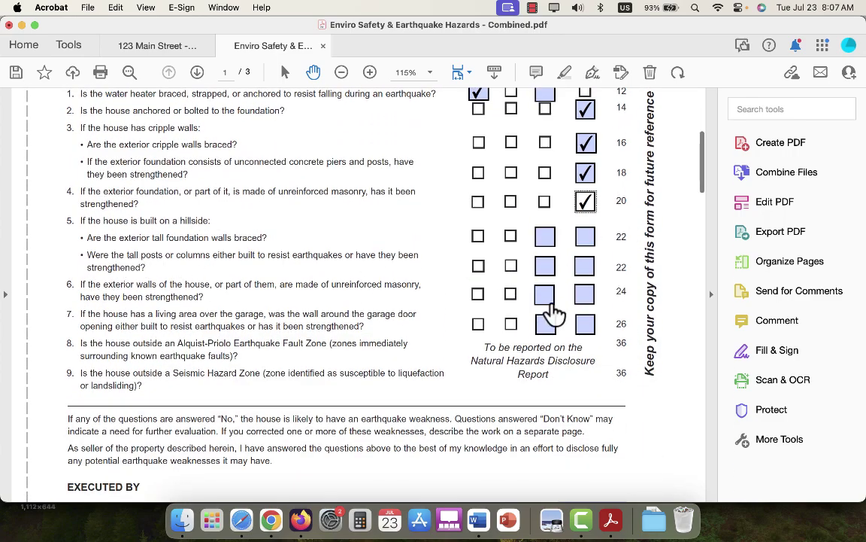
scroll(553, 312, "up", 5)
scroll(553, 314, "down", 3)
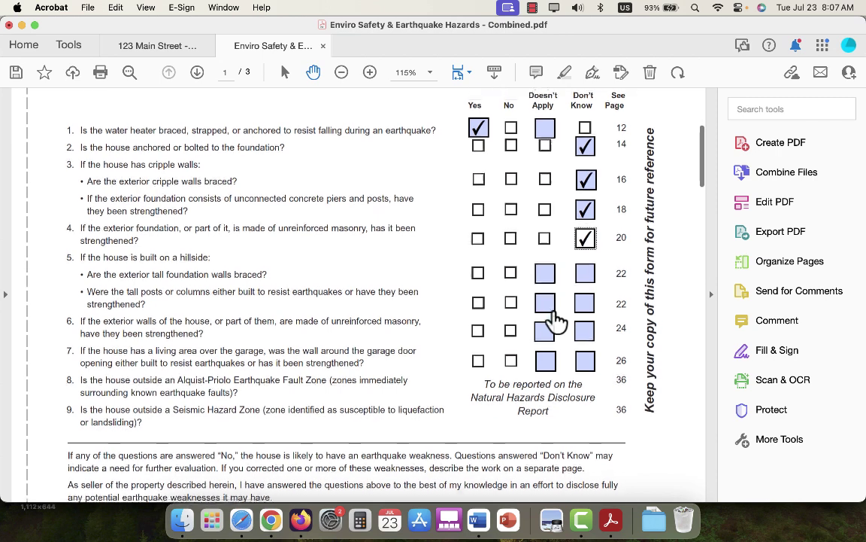
scroll(555, 319, "down", 2)
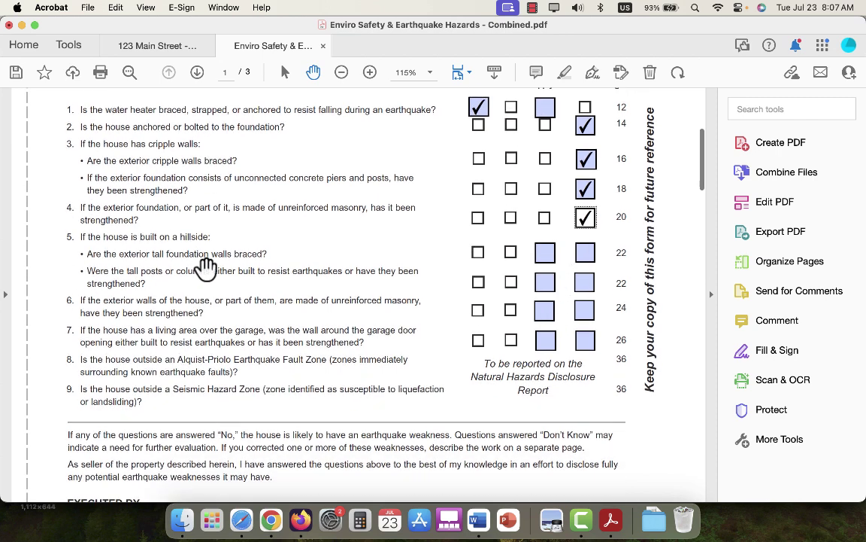
left_click(547, 258)
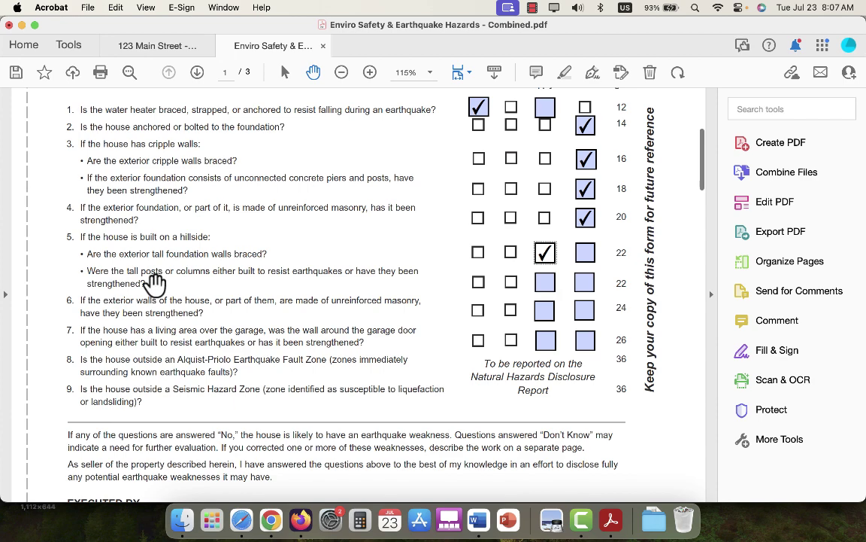
left_click(547, 284)
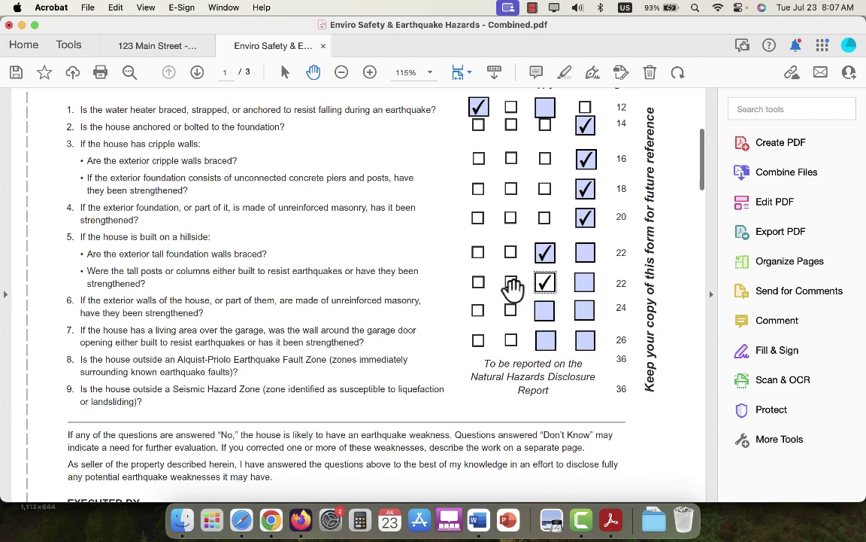
Answer "Don't Know" to question 6 about unreinforced masonry exterior walls and "Doesn't Apply" to question 7 about a living area over the garage.
scroll(300, 304, "down", 3)
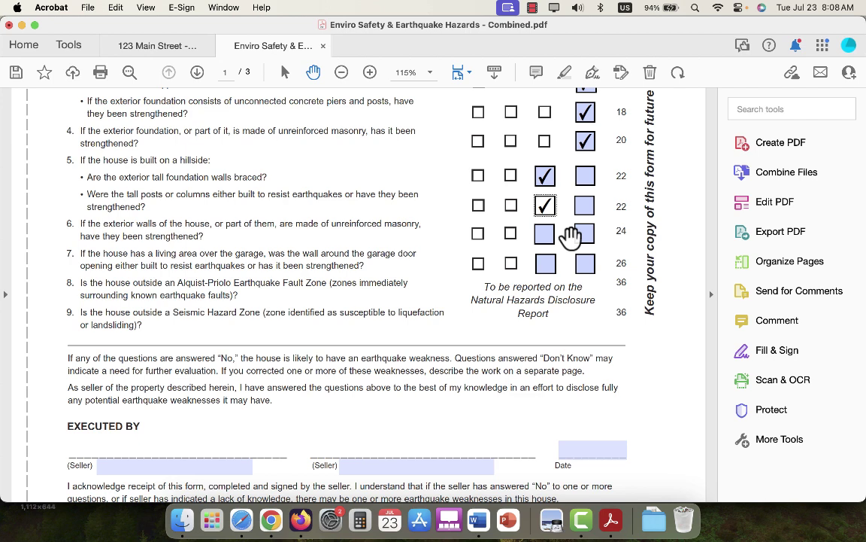
left_click(583, 233)
scroll(608, 301, "down", 2)
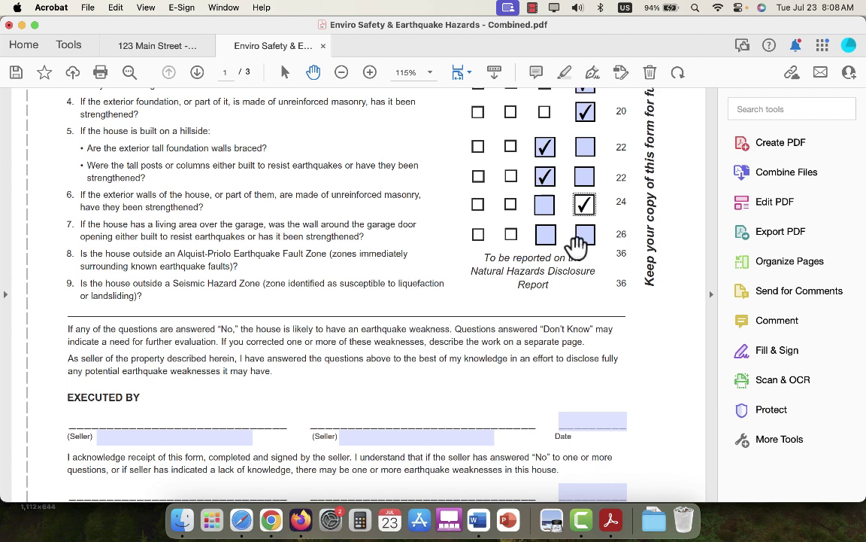
left_click(585, 235)
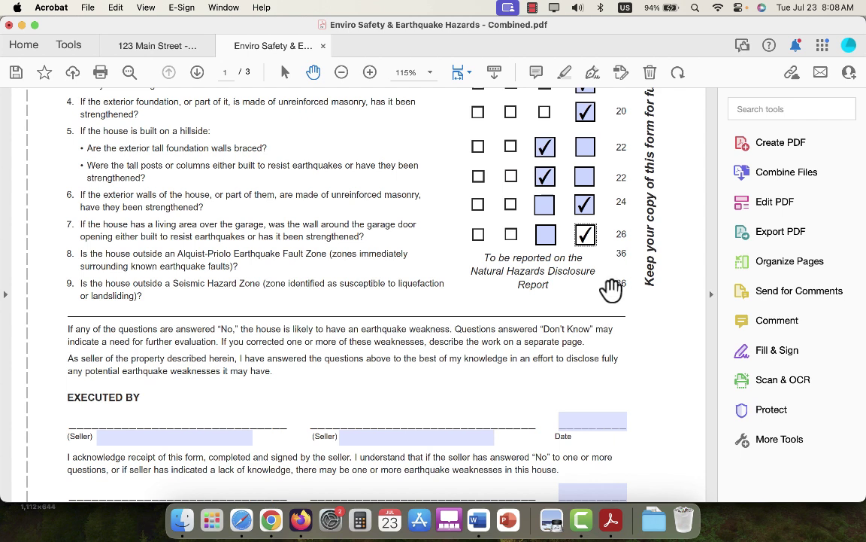
left_click(584, 235)
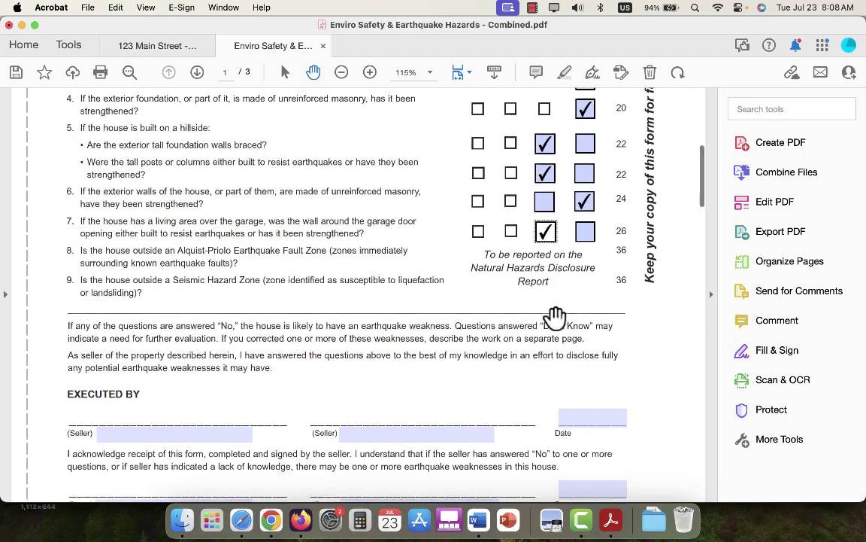
Review the report's property details and answers, its signature section, and the booklet receipt form on page 2.
scroll(555, 315, "down", 5)
scroll(555, 316, "up", 18)
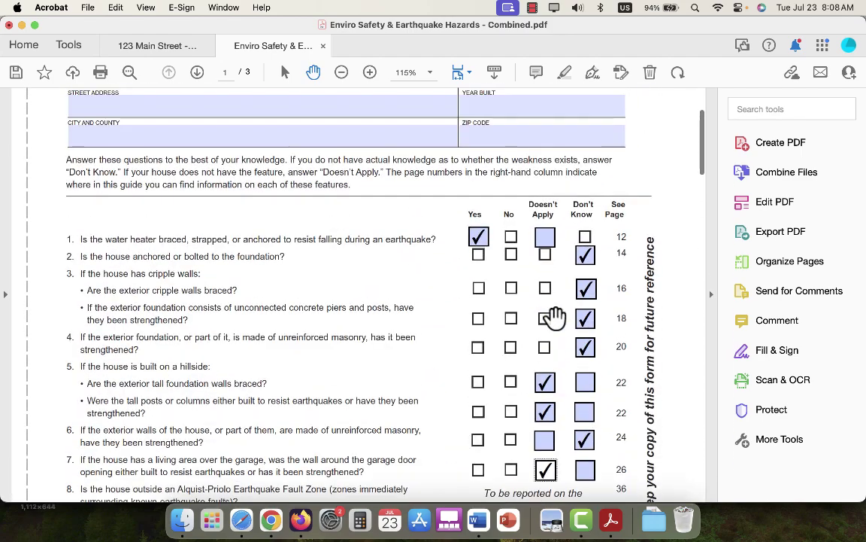
scroll(425, 205, "down", 1)
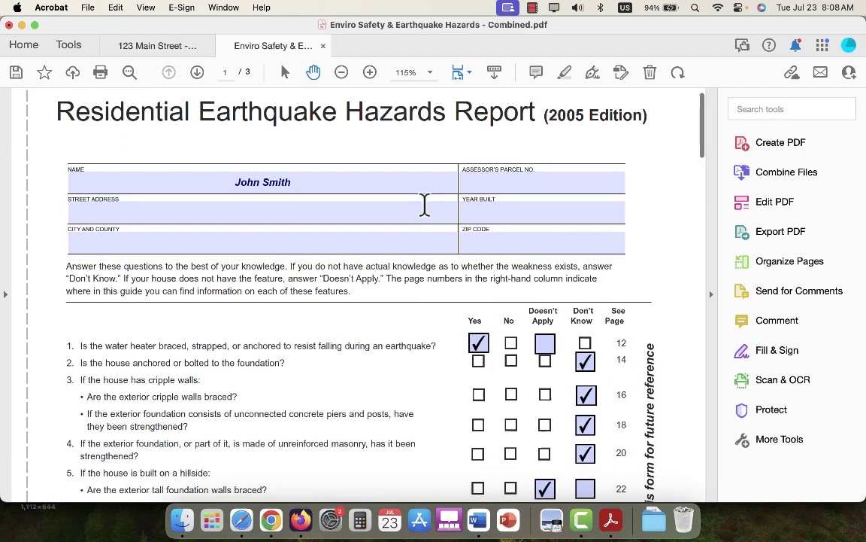
scroll(425, 205, "down", 20)
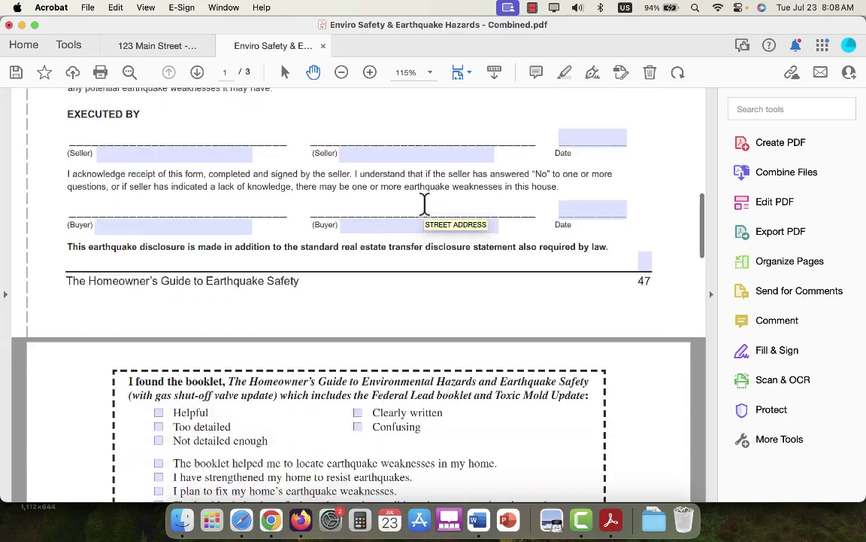
scroll(425, 205, "down", 1)
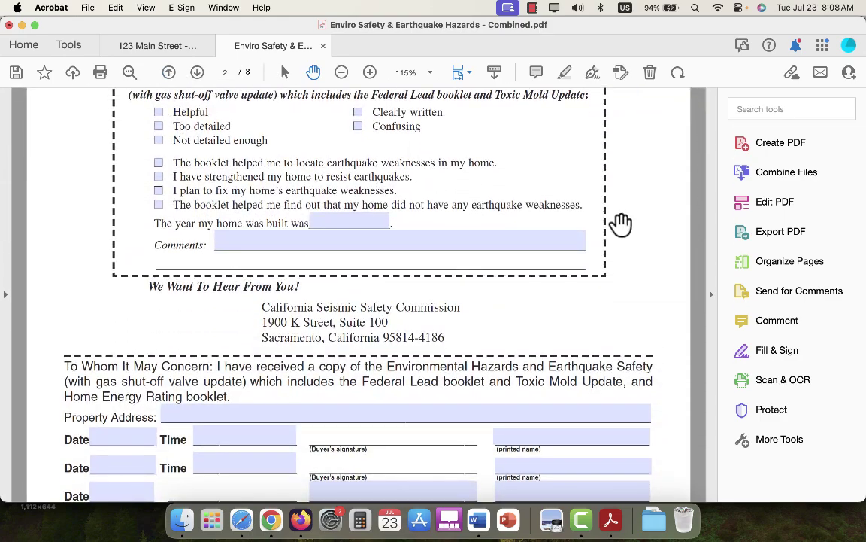
scroll(621, 218, "down", 2)
scroll(621, 211, "up", 12)
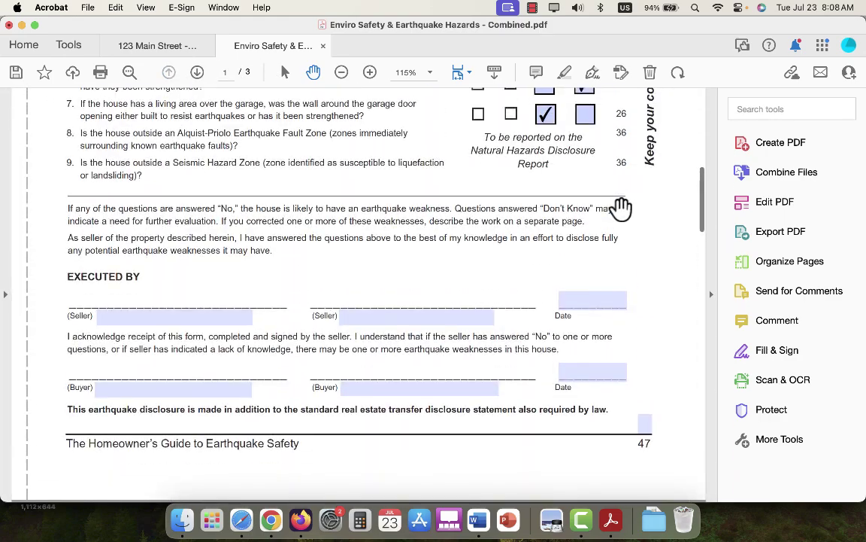
scroll(620, 209, "up", 17)
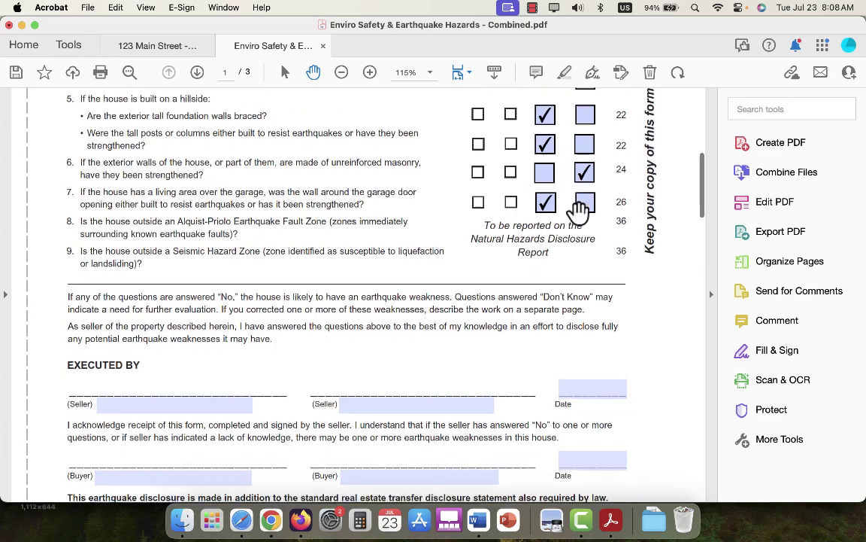
Enter the seller's full name in the first Seller field under "EXECUTED BY" on the earthquake hazards report.
scroll(578, 213, "down", 11)
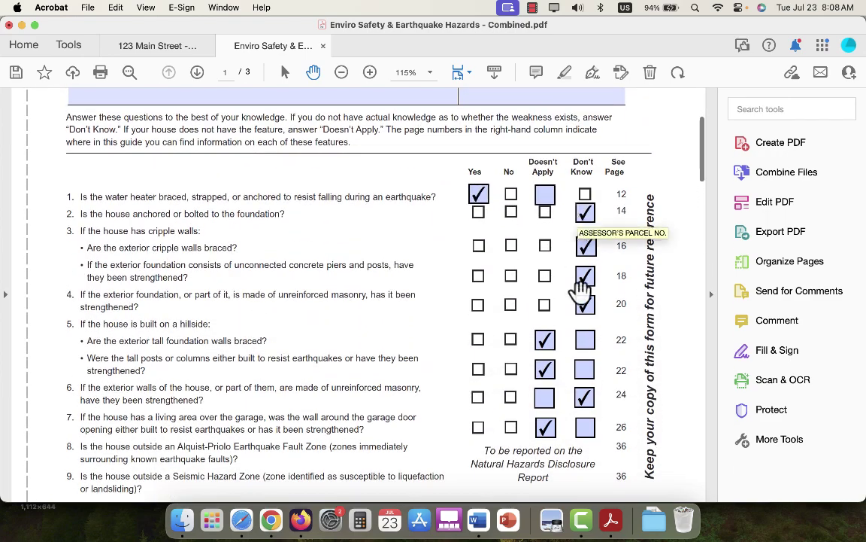
scroll(581, 291, "down", 6)
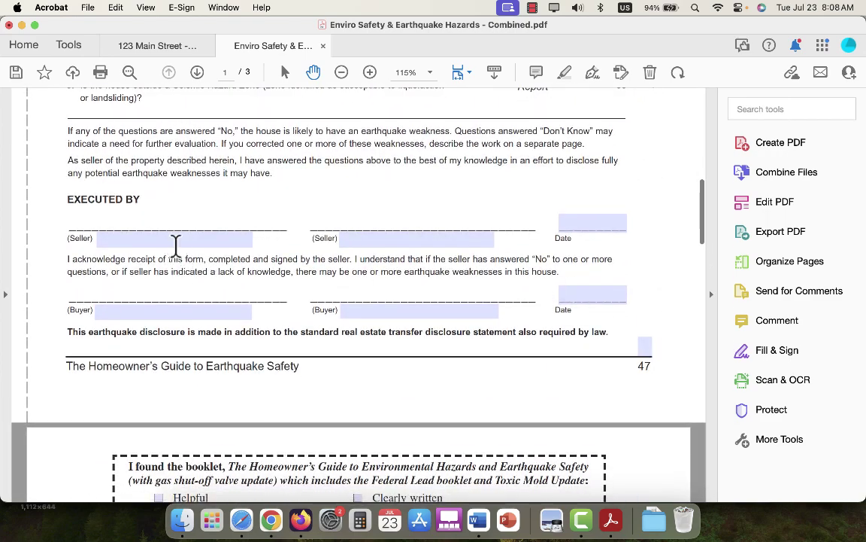
left_click(176, 242)
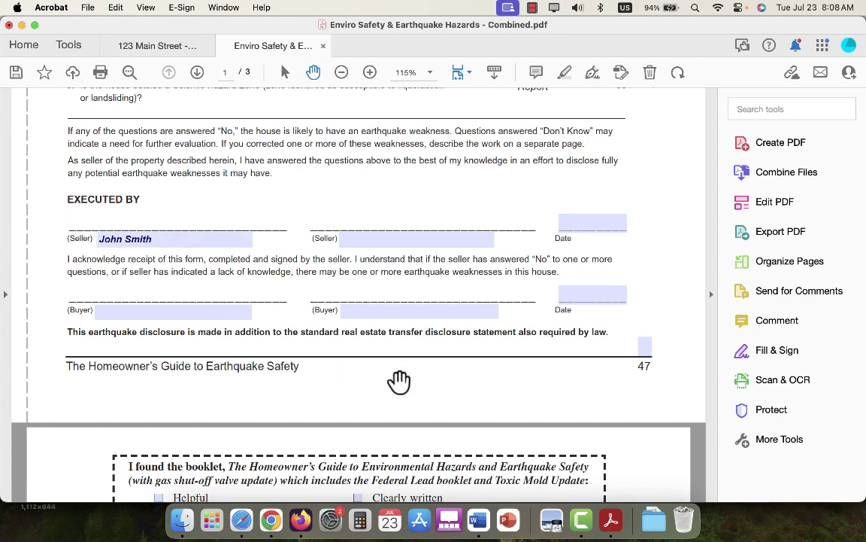
Review page 2's booklet feedback form and the buyer's and seller's booklet receipt sections.
scroll(396, 379, "down", 11)
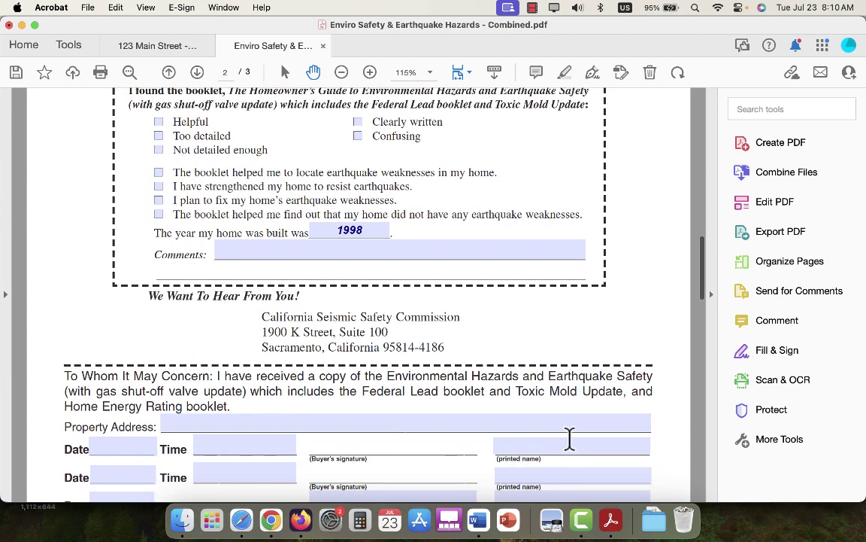
scroll(569, 438, "up", 2)
scroll(569, 440, "down", 2)
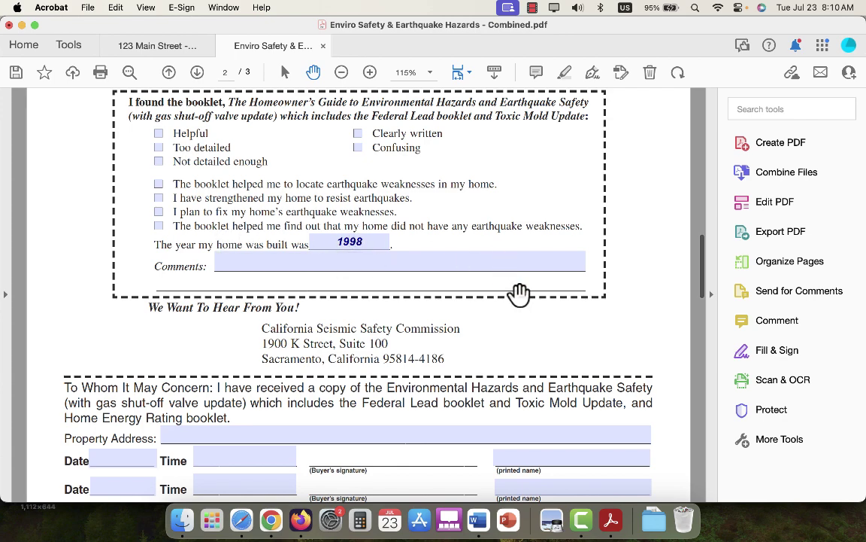
scroll(519, 293, "down", 3)
scroll(519, 293, "down", 2)
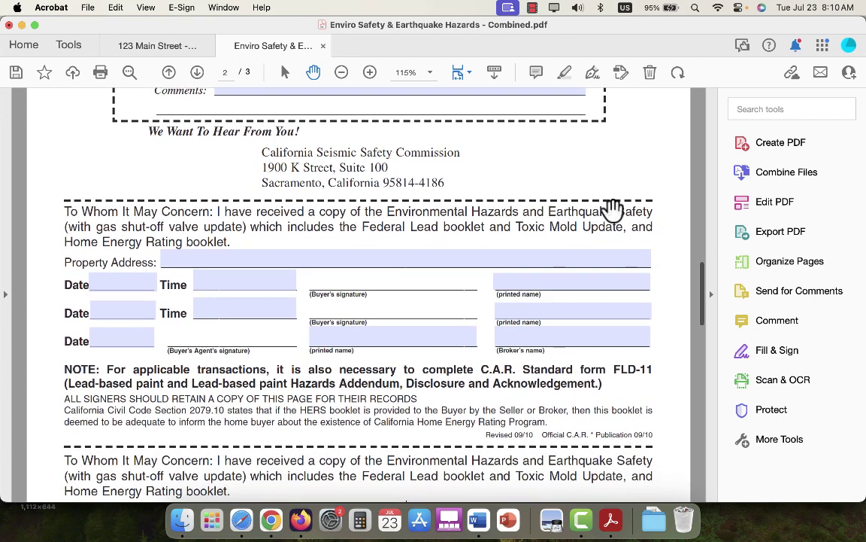
scroll(607, 377, "down", 1)
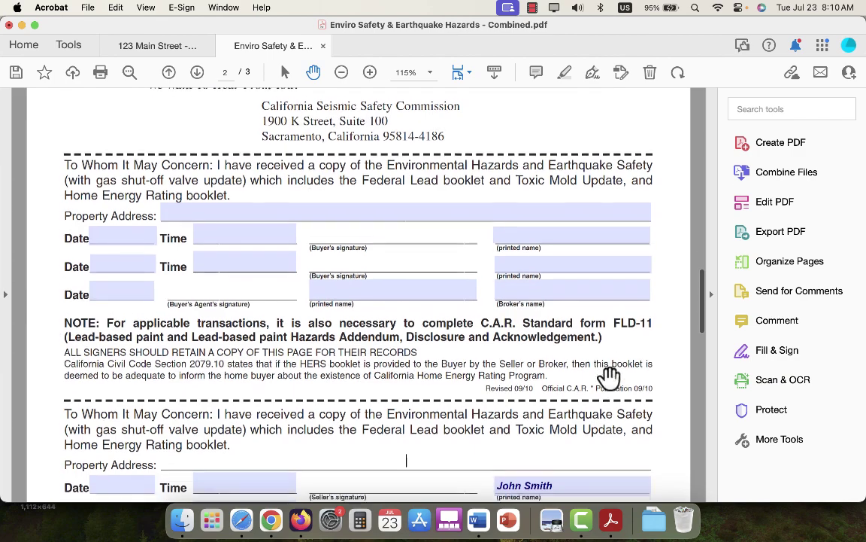
scroll(534, 327, "down", 5)
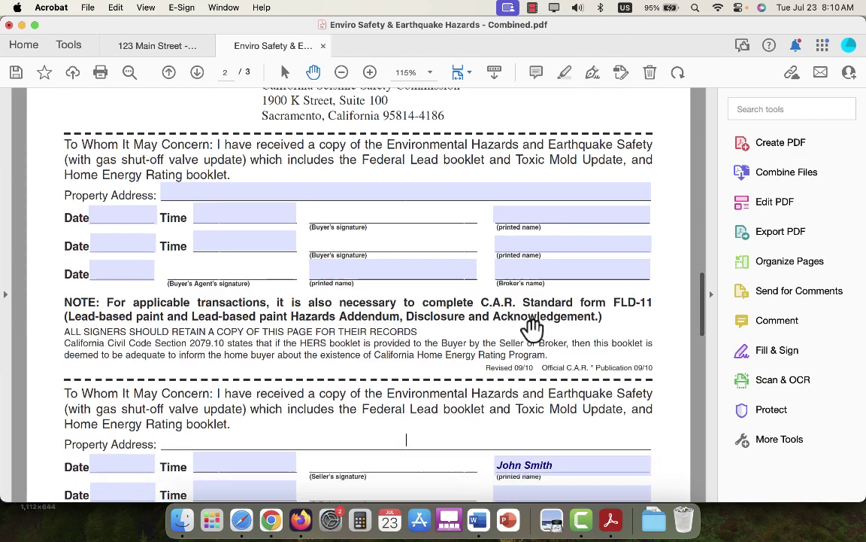
scroll(531, 331, "down", 1)
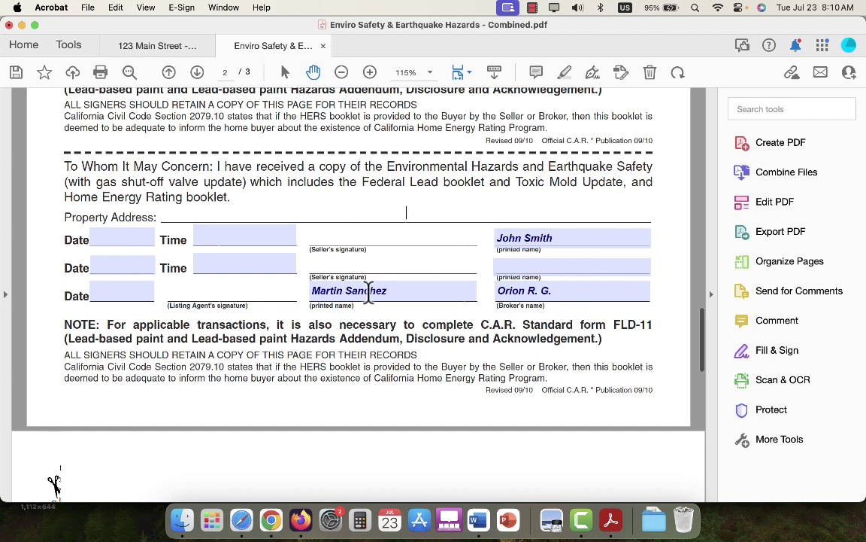
Set the broker's name to Orion Realty Group and enter the property's street address in the seller's booklet receipt section on page 2.
left_click(576, 294)
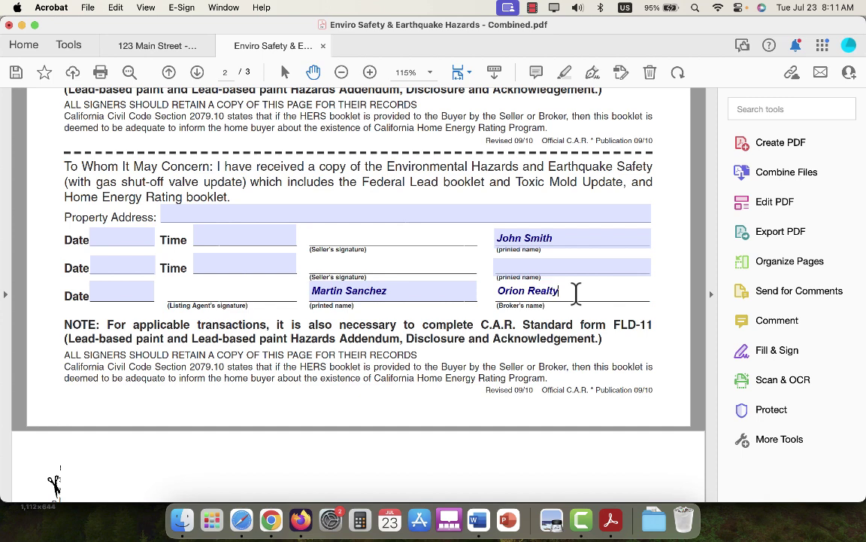
scroll(576, 294, "down", 6)
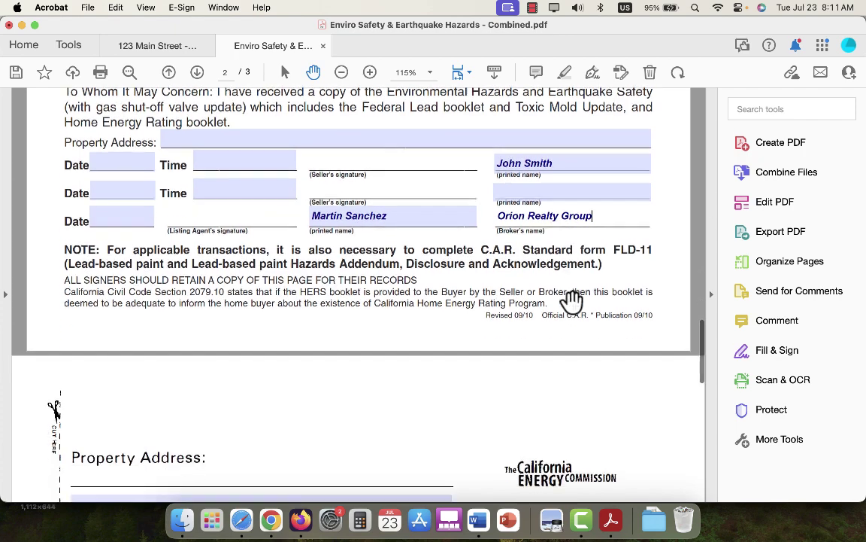
scroll(564, 305, "up", 7)
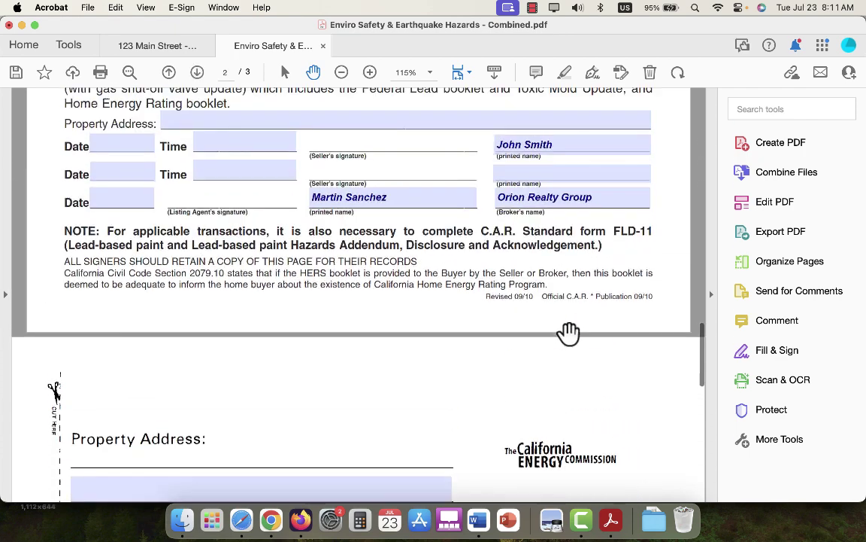
left_click(444, 266)
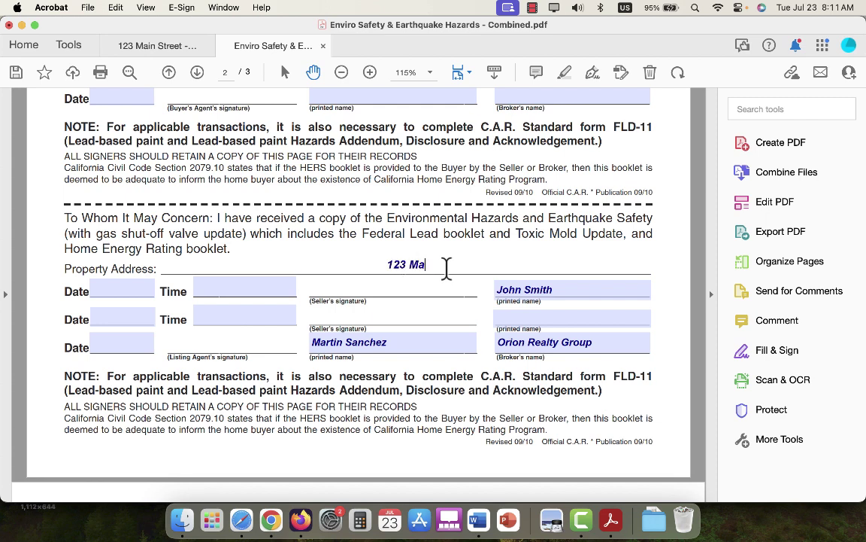
type("123 Main Street")
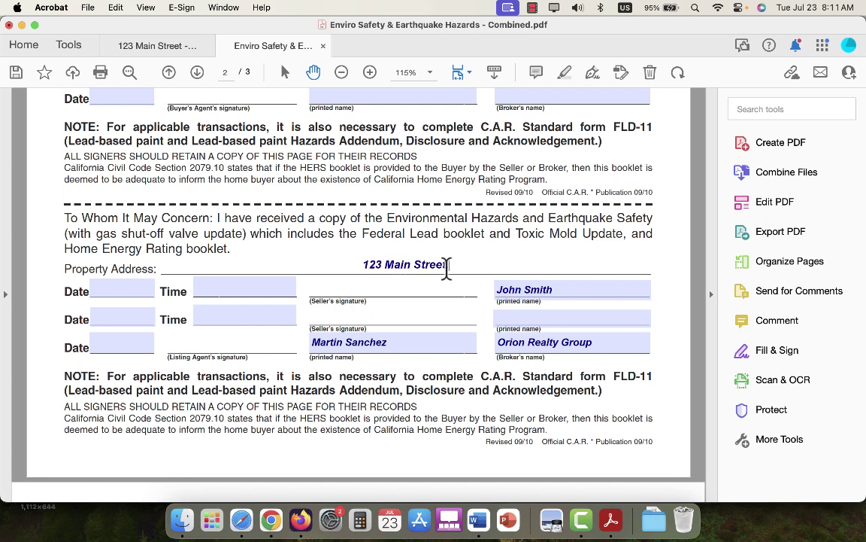
key("BackSpace")
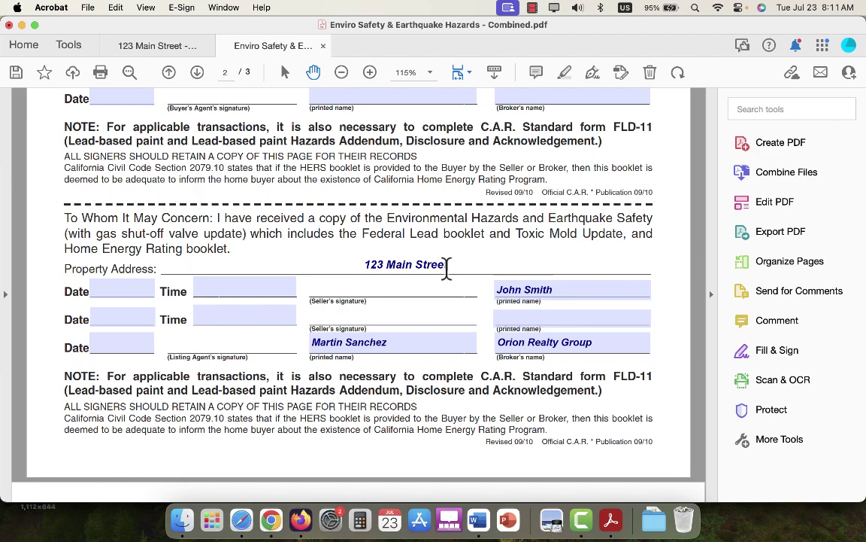
type("t")
left_click(410, 390)
Review the home energy rating booklet receipt on page 3, including its property address, seller, listing agent and broker entries.
scroll(410, 390, "down", 10)
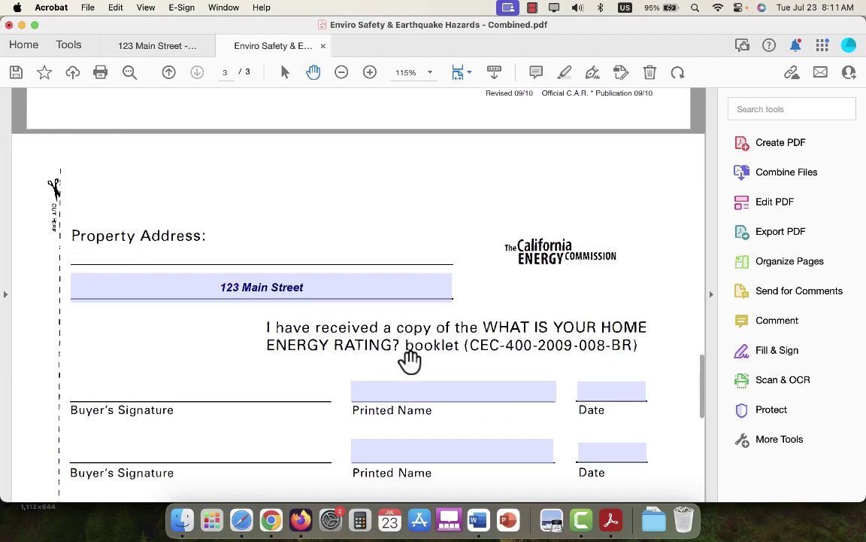
scroll(410, 360, "down", 10)
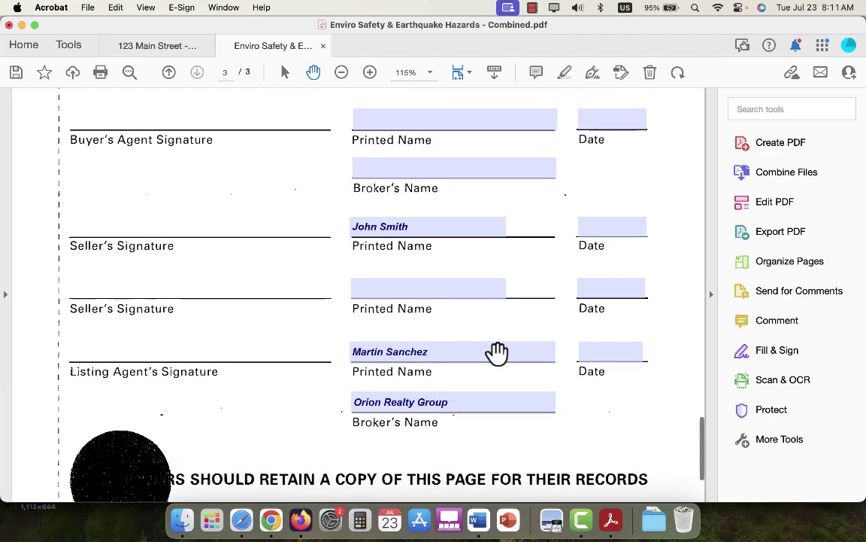
scroll(498, 352, "down", 3)
scroll(497, 352, "up", 4)
scroll(497, 352, "down", 5)
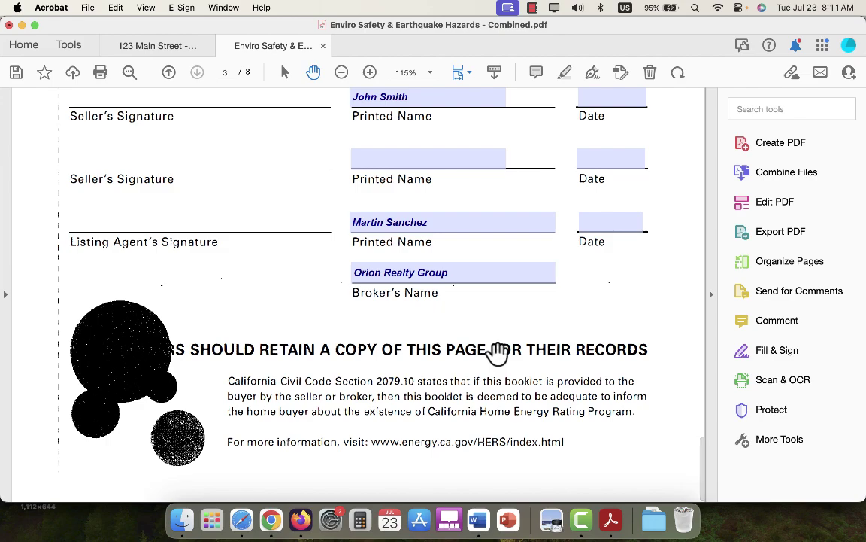
scroll(497, 352, "up", 10)
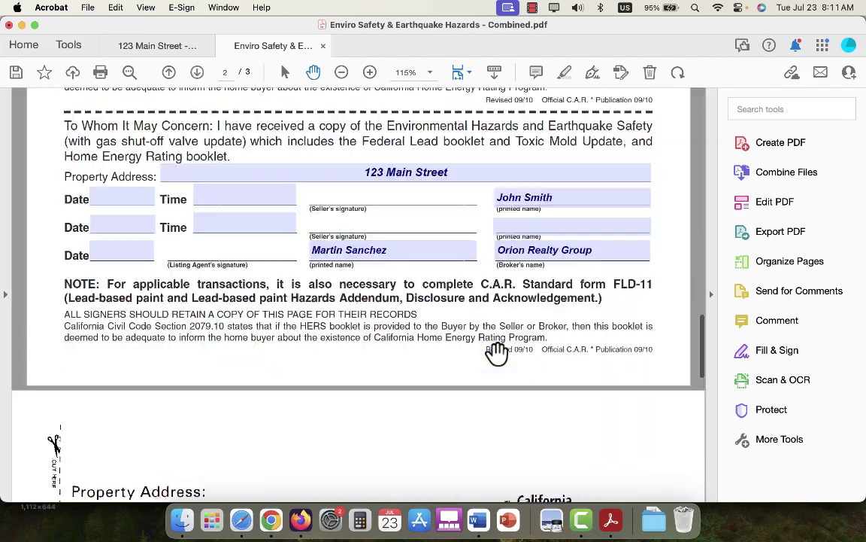
scroll(498, 352, "up", 20)
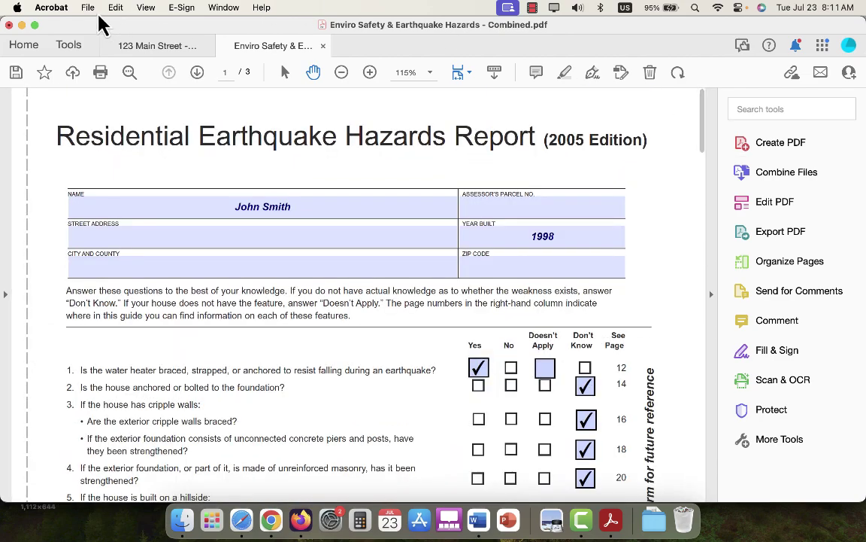
Save a copy of the completed PDF as "Enviro Safety & Earthquake Hazards - Combined" in the property's folder under Downloads.
left_click(91, 10)
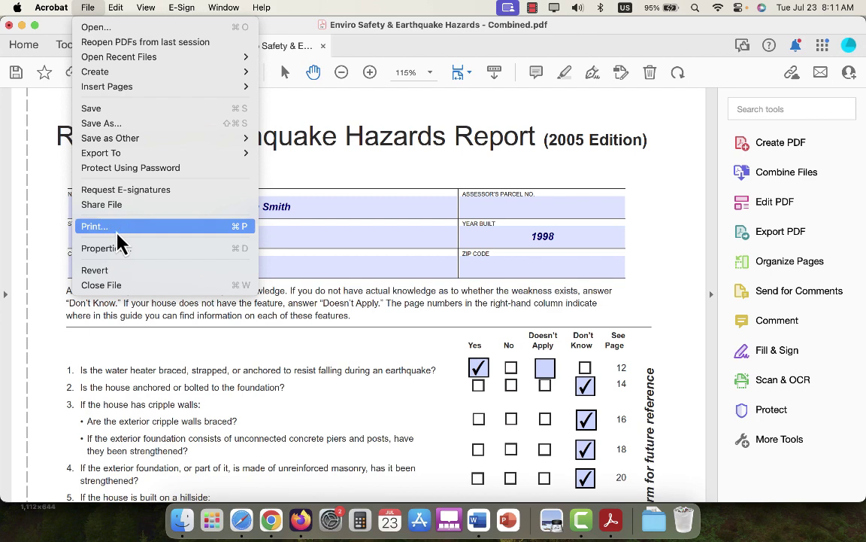
left_click(170, 128)
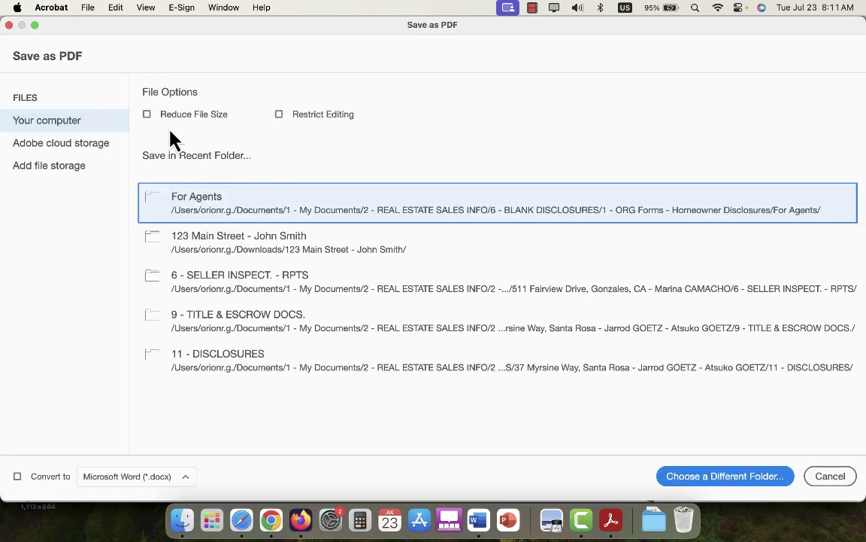
left_click(246, 254)
left_click(500, 43)
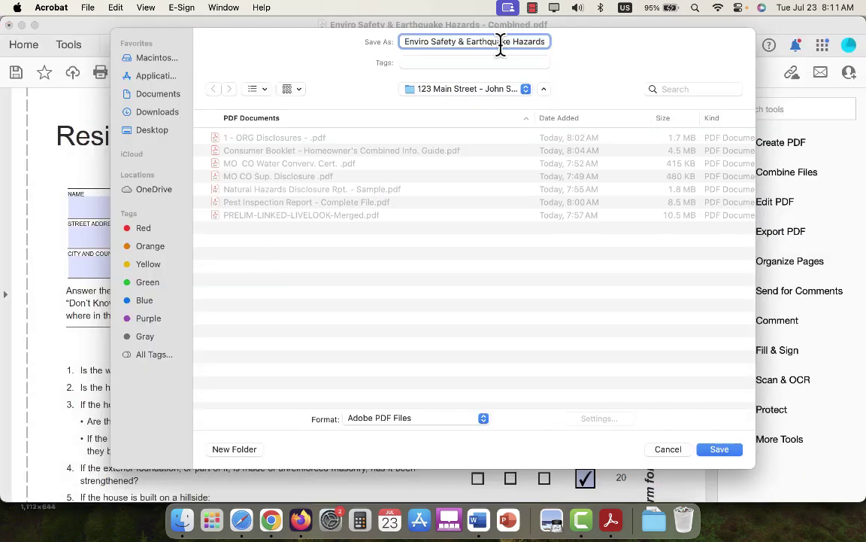
key("Right")
key("Right")
key("Right")
key("Right")
key("Right")
key("Right")
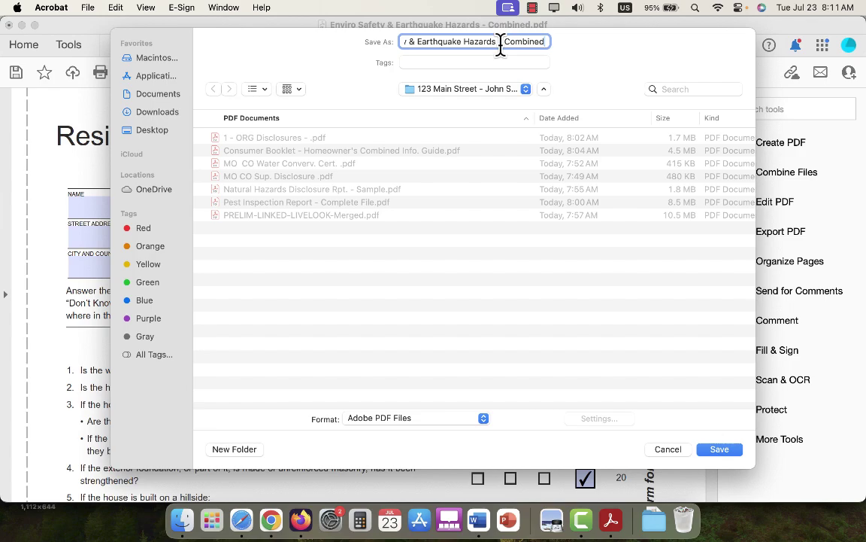
key("Return")
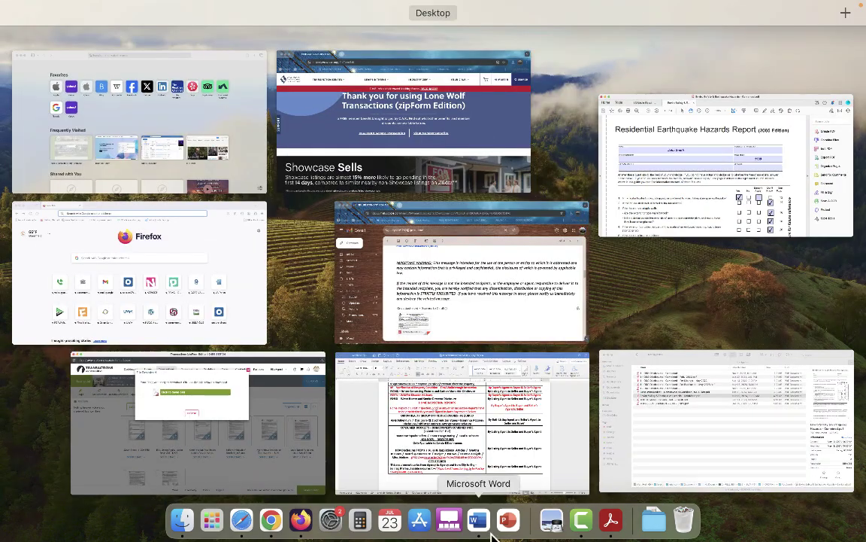
Switch to the Disclosure Checklist in Microsoft Word and review its office disclosures, consumer booklets, HOA documents and city reports requirements.
left_click(477, 522)
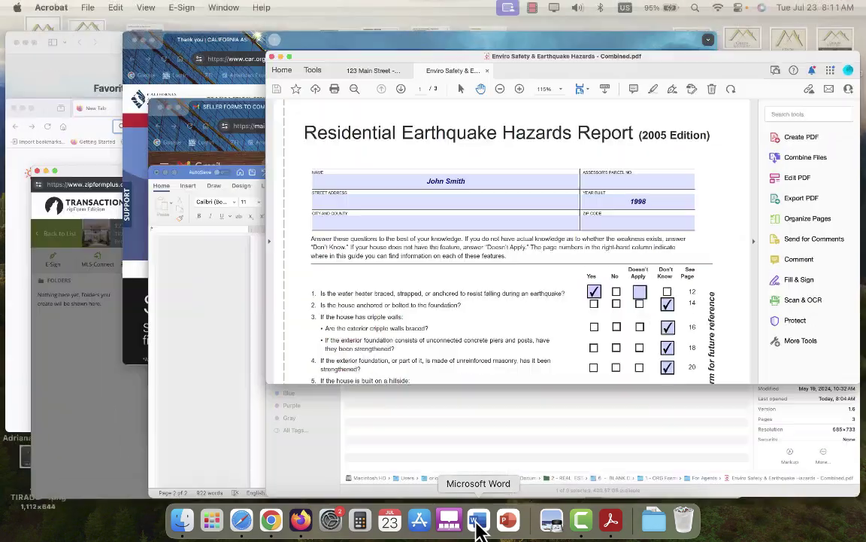
scroll(326, 301, "down", 3)
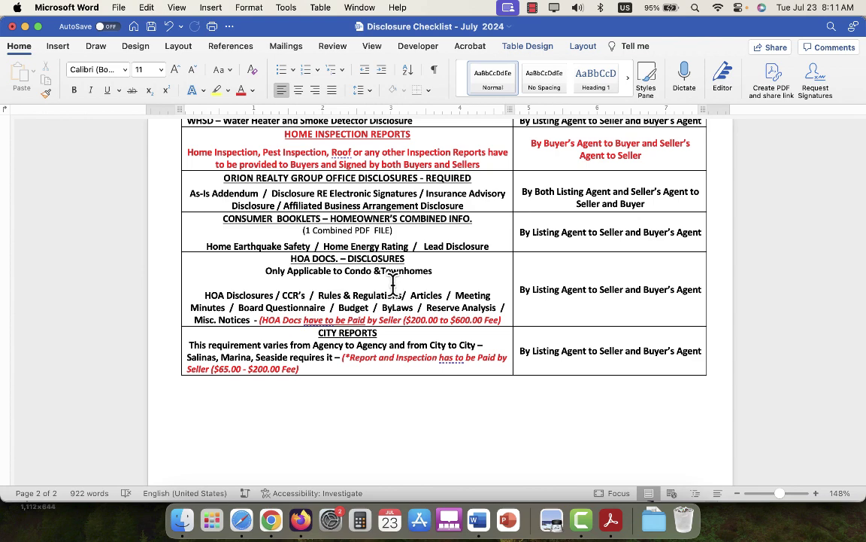
scroll(392, 282, "down", 3)
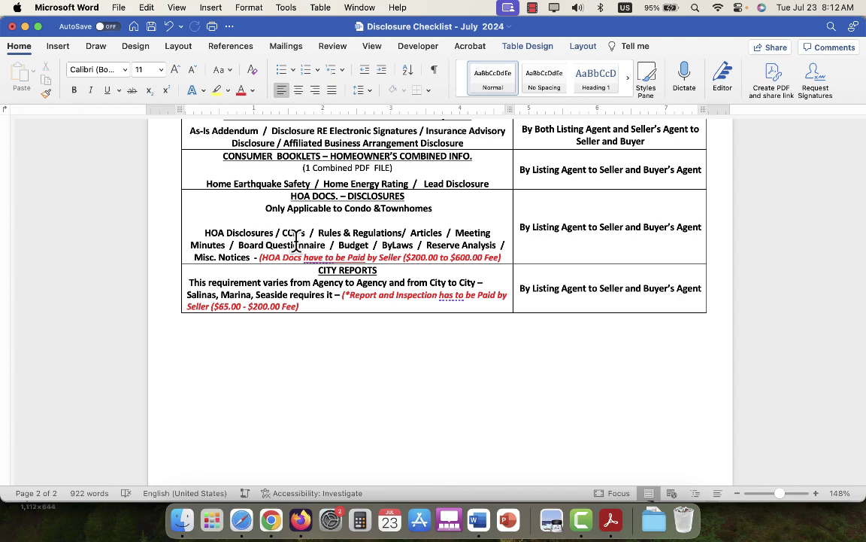
scroll(408, 286, "up", 4)
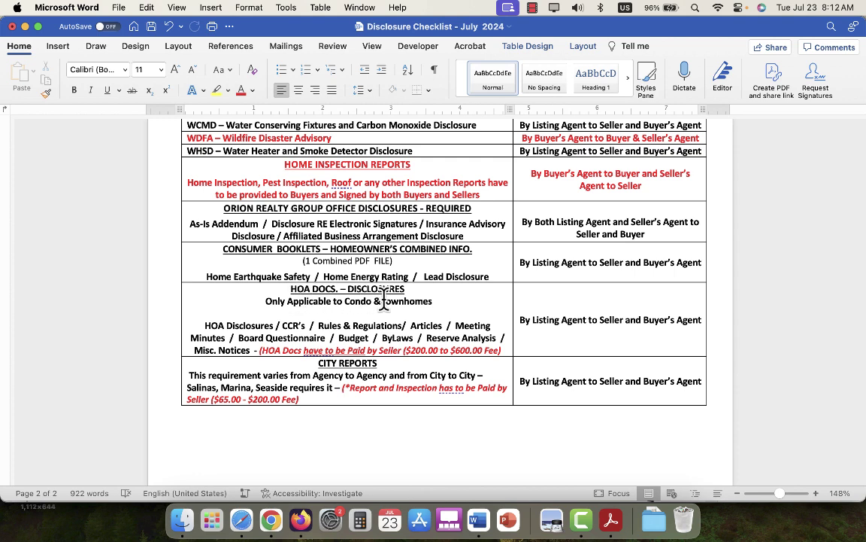
scroll(384, 299, "up", 1)
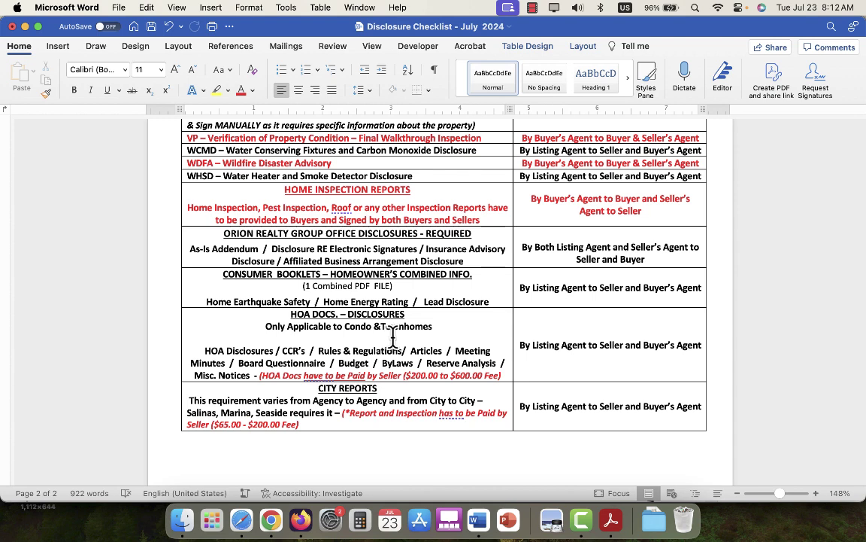
scroll(420, 329, "up", 1)
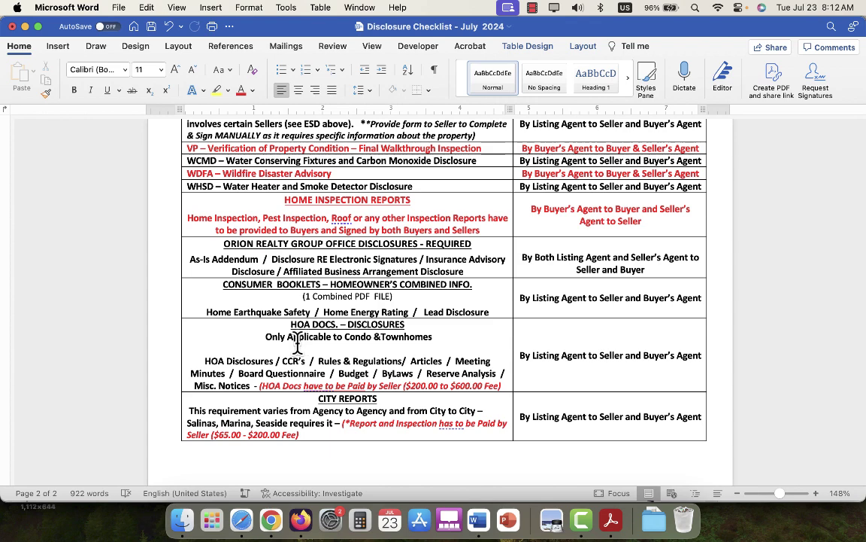
scroll(436, 334, "down", 4)
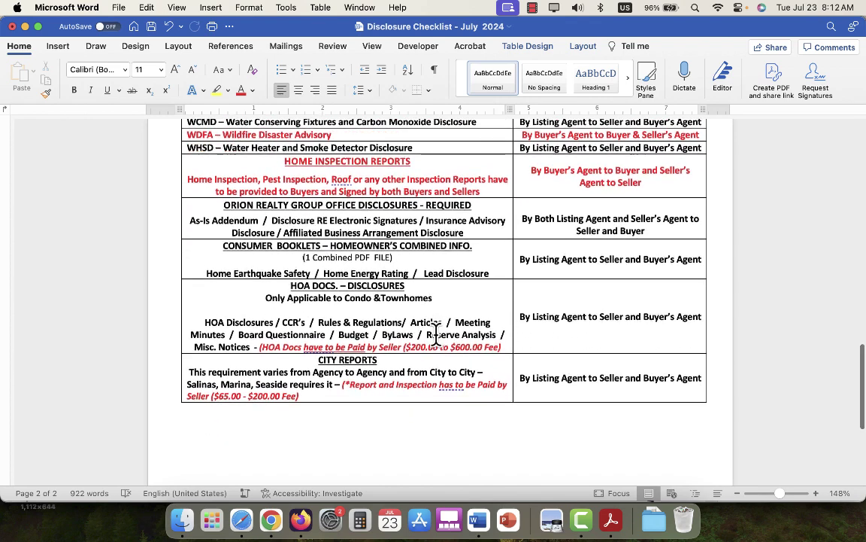
scroll(460, 325, "down", 6)
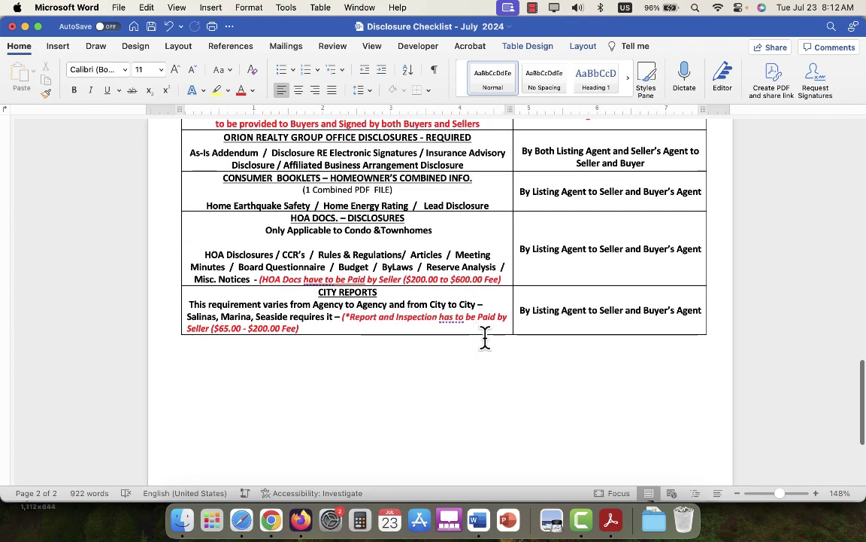
scroll(402, 355, "up", 3)
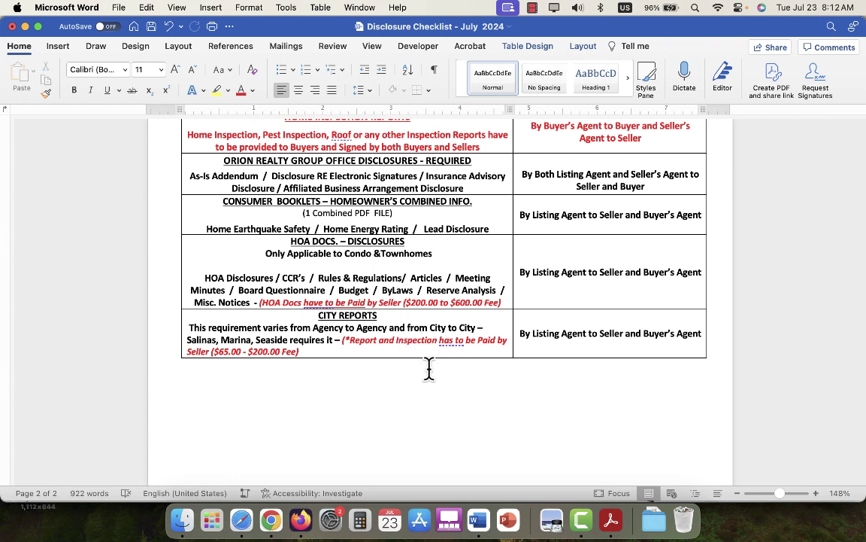
scroll(432, 368, "down", 2)
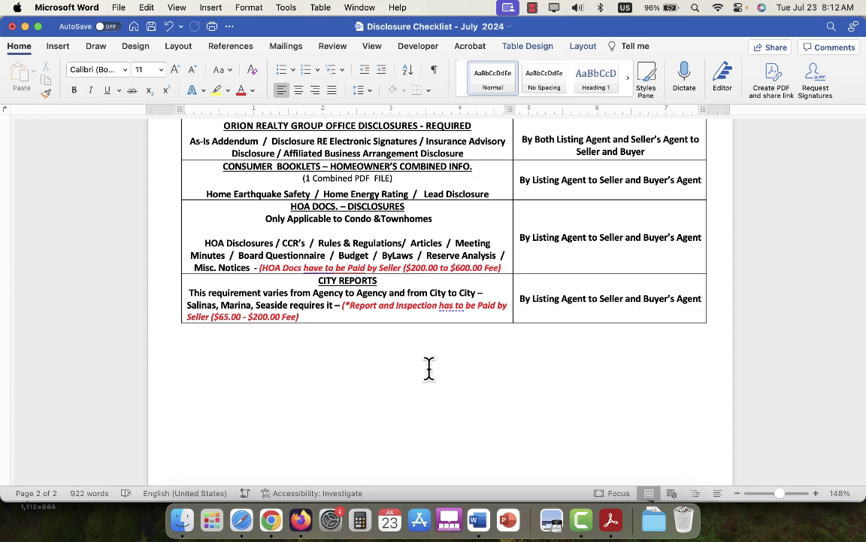
scroll(430, 368, "up", 5)
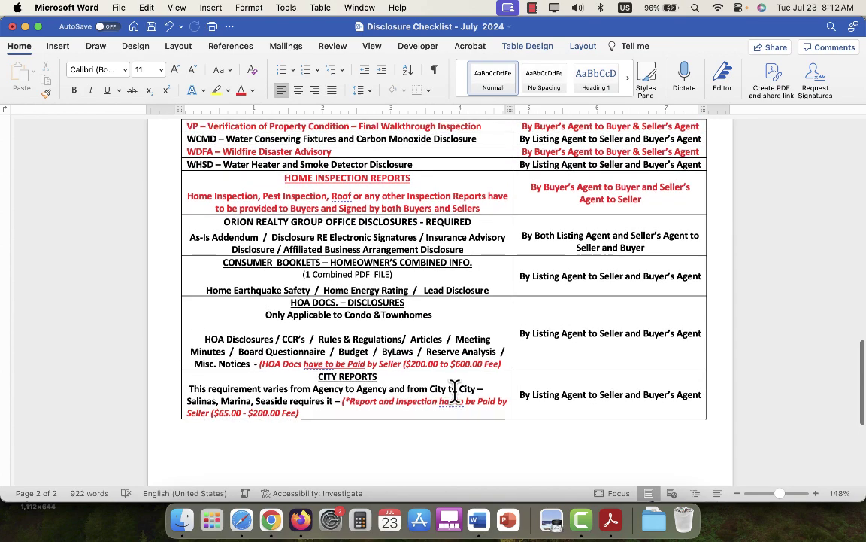
scroll(499, 388, "down", 3)
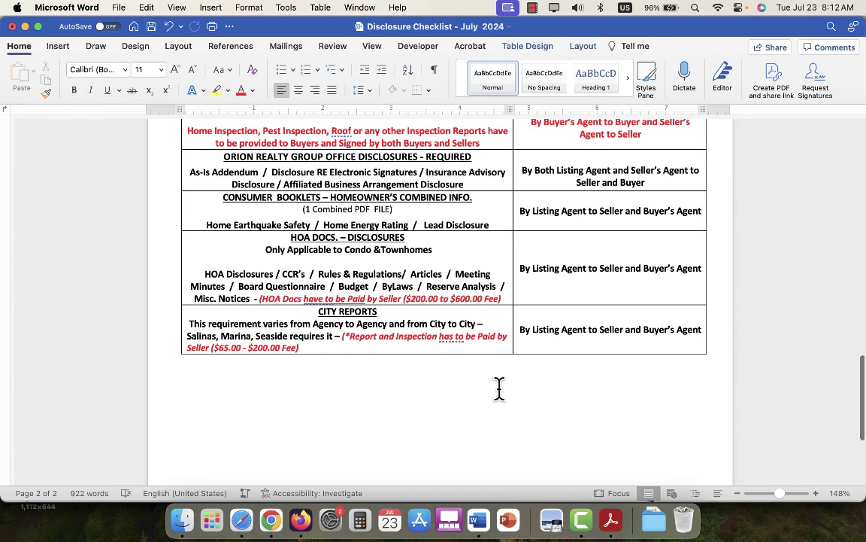
scroll(500, 388, "down", 1)
scroll(502, 390, "down", 3)
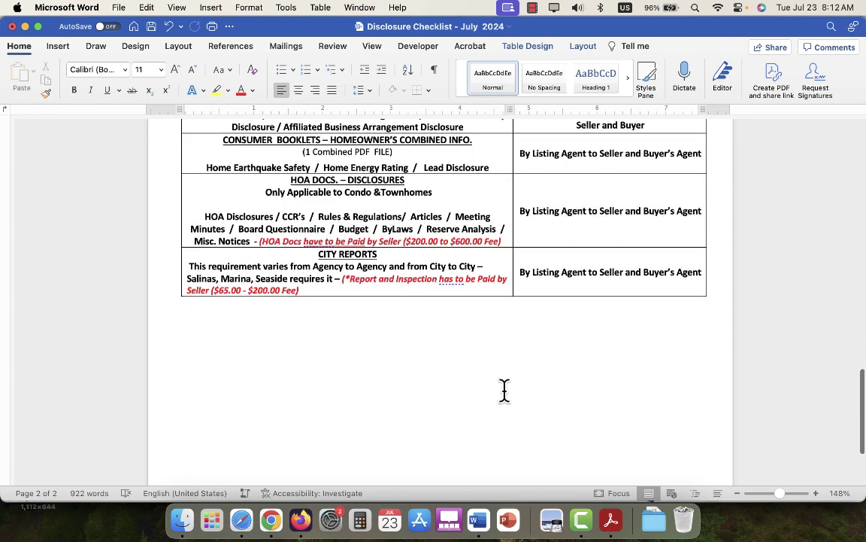
Review the checklist's last rows on page 2, from the home inspection reports and consumer booklets to the HOA documents and city reports.
scroll(497, 389, "up", 3)
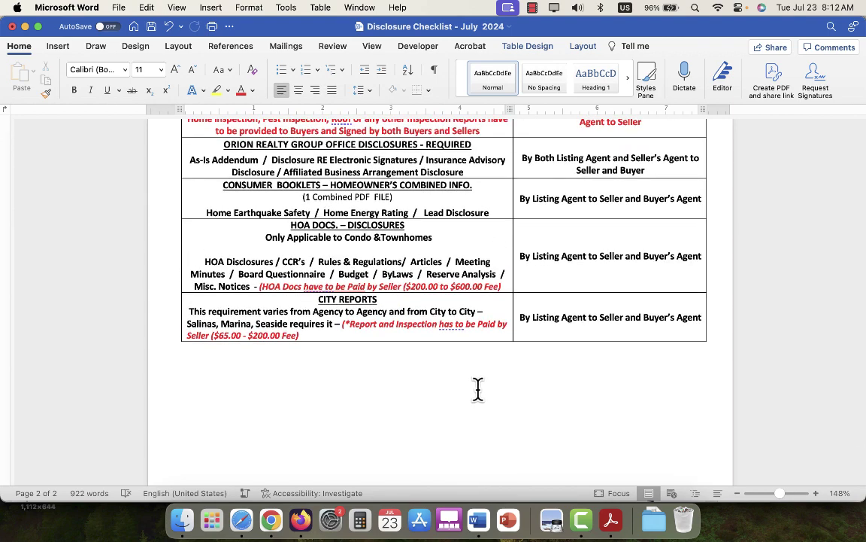
scroll(479, 388, "down", 3)
scroll(478, 388, "up", 5)
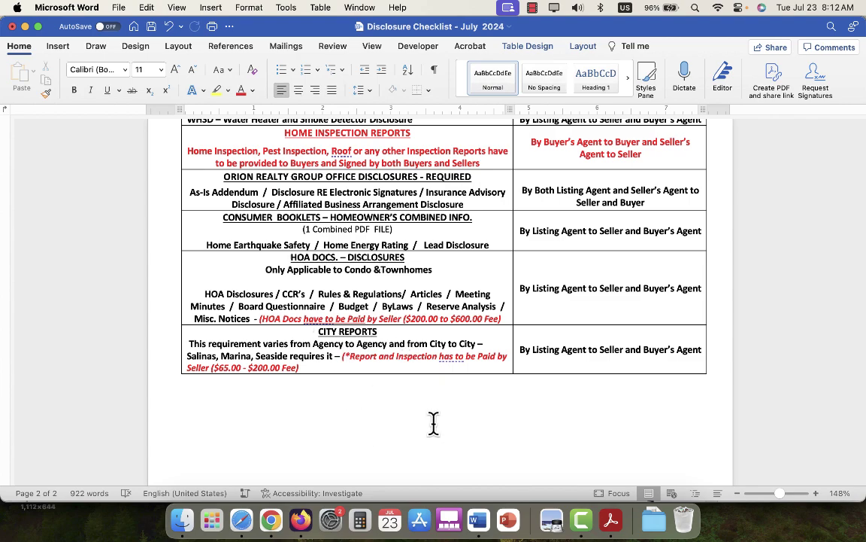
scroll(427, 425, "up", 1)
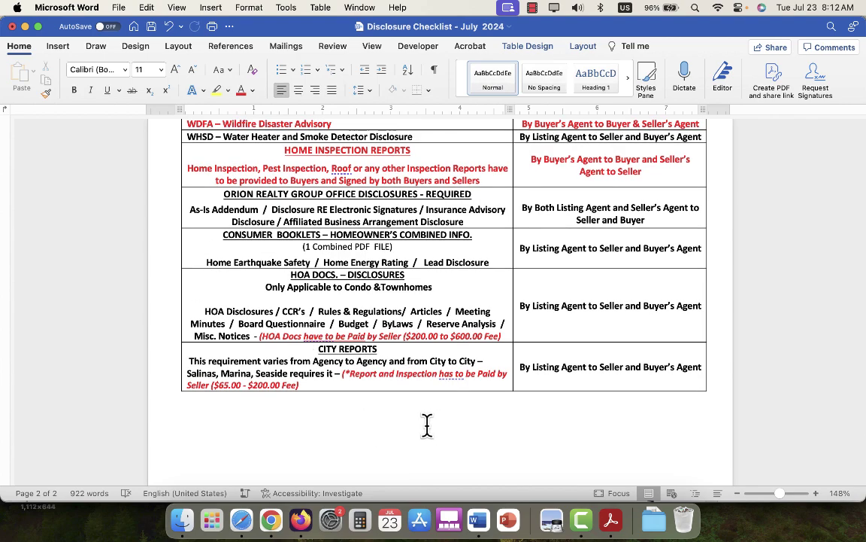
scroll(427, 425, "down", 5)
scroll(428, 425, "up", 8)
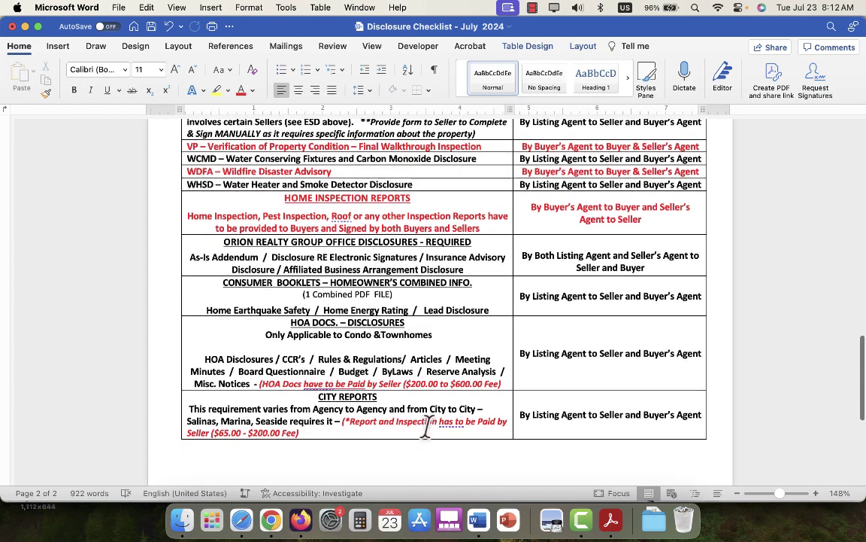
scroll(427, 424, "down", 3)
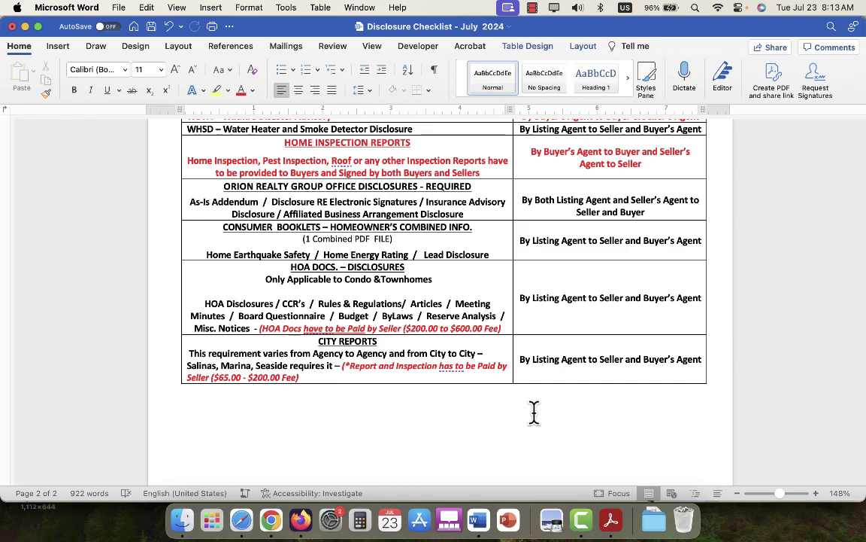
scroll(534, 412, "down", 4)
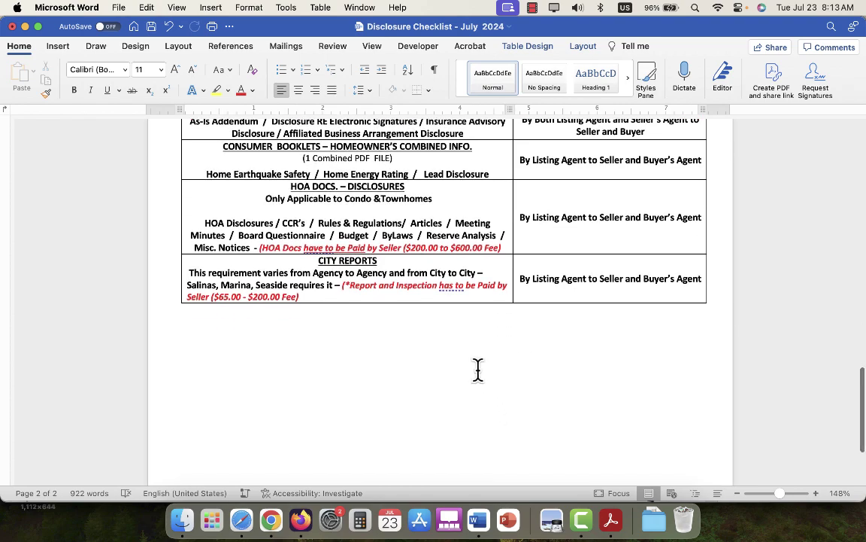
scroll(472, 391, "down", 7)
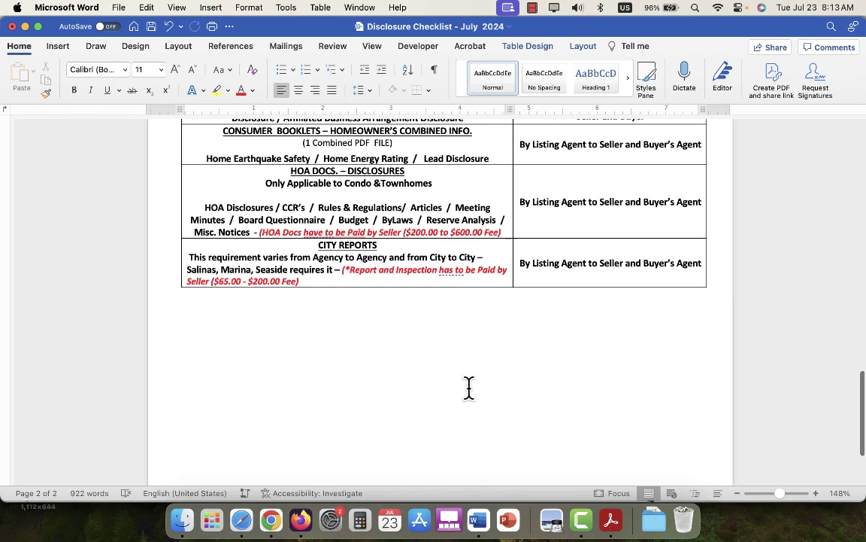
Examine page 1 of the checklist for the disclosures required from the listing agent and the buyer's agent, from AD through SPT.
scroll(469, 388, "up", 20)
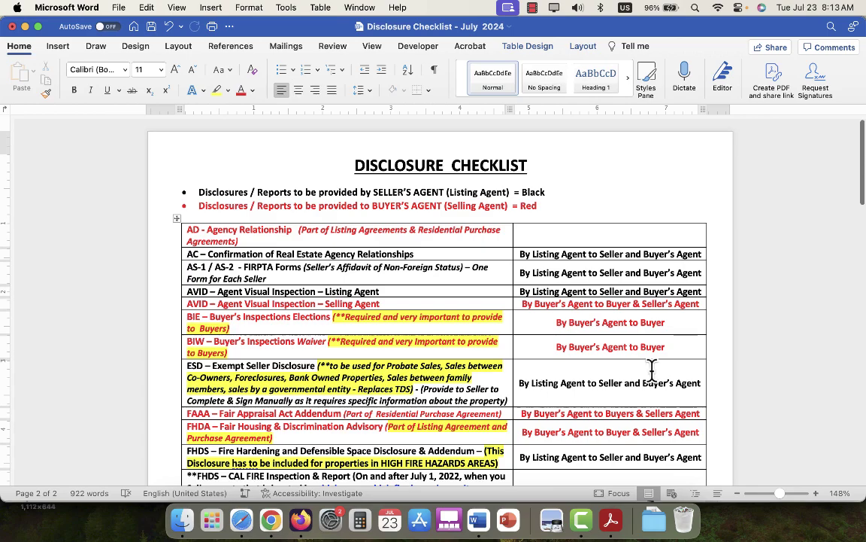
scroll(526, 350, "down", 12)
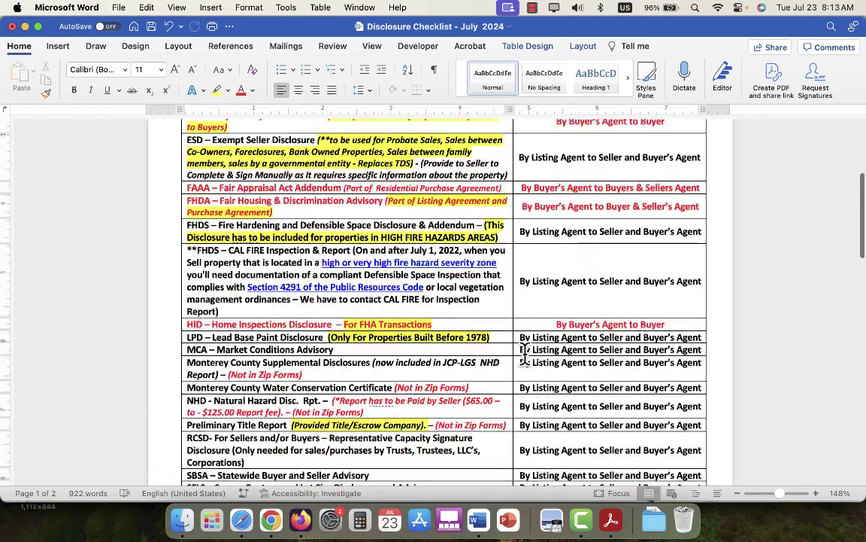
scroll(525, 353, "up", 6)
scroll(421, 368, "up", 5)
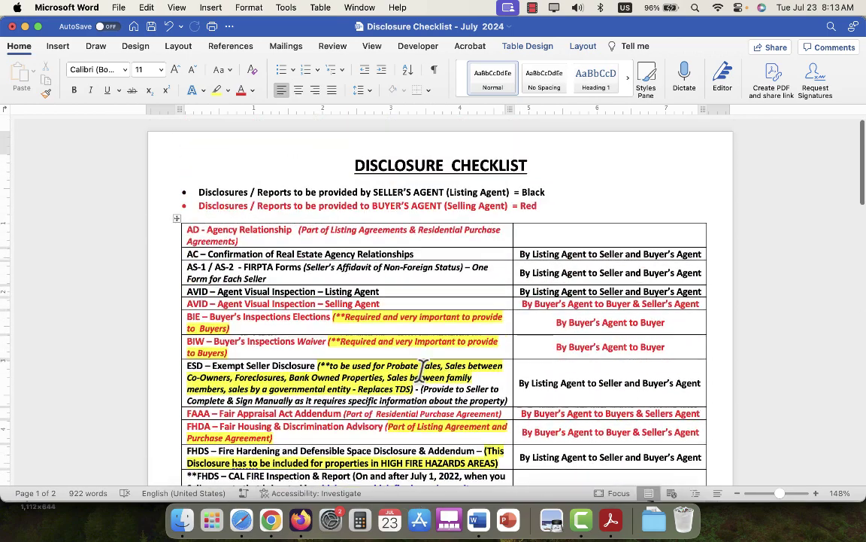
scroll(422, 370, "down", 7)
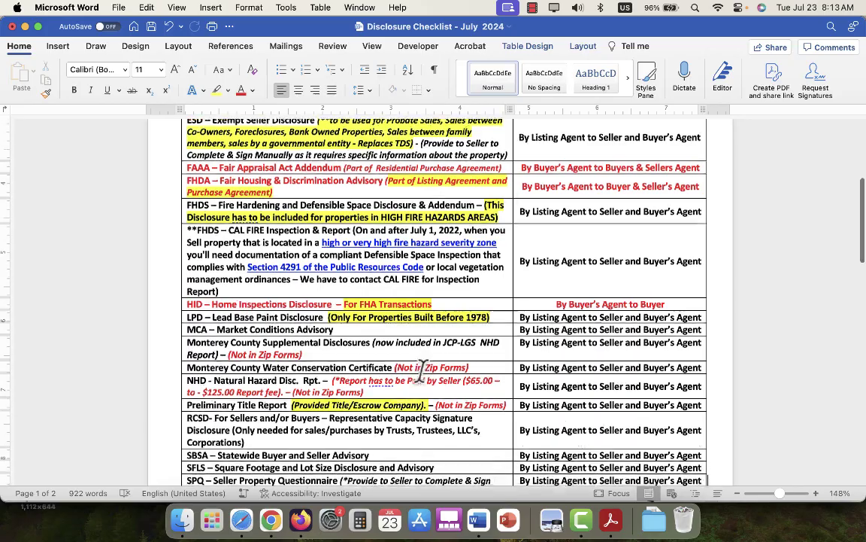
scroll(428, 369, "down", 3)
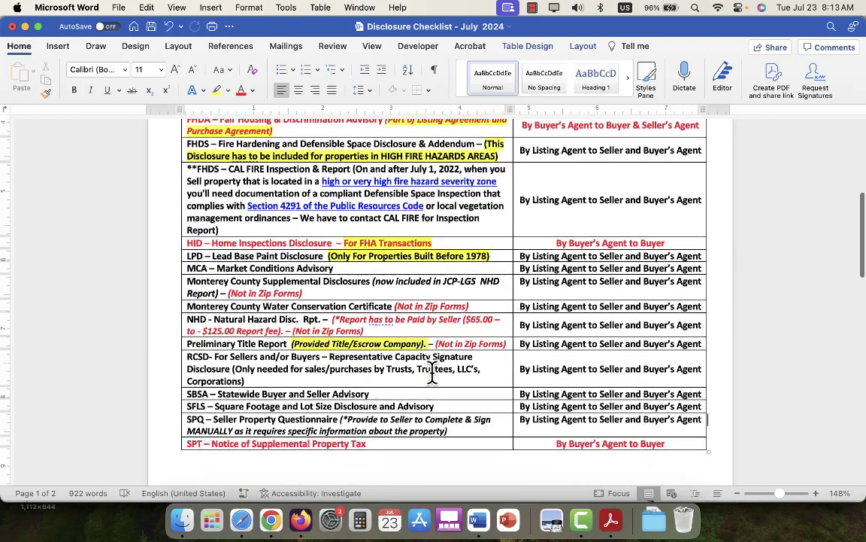
scroll(430, 369, "up", 5)
scroll(432, 372, "up", 5)
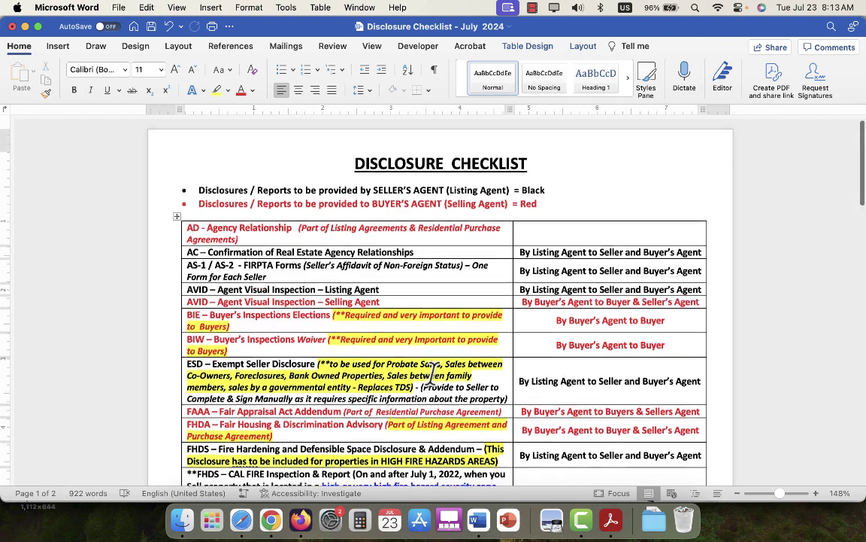
scroll(432, 372, "down", 2)
scroll(432, 371, "down", 3)
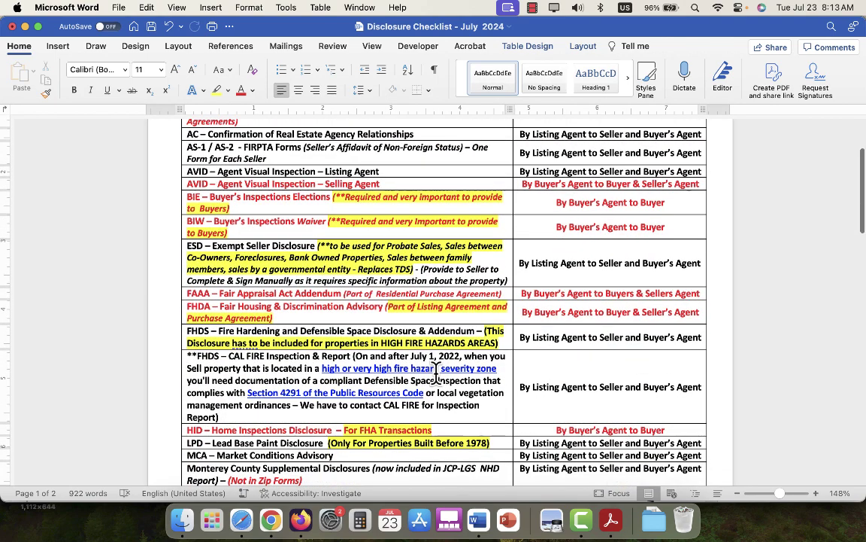